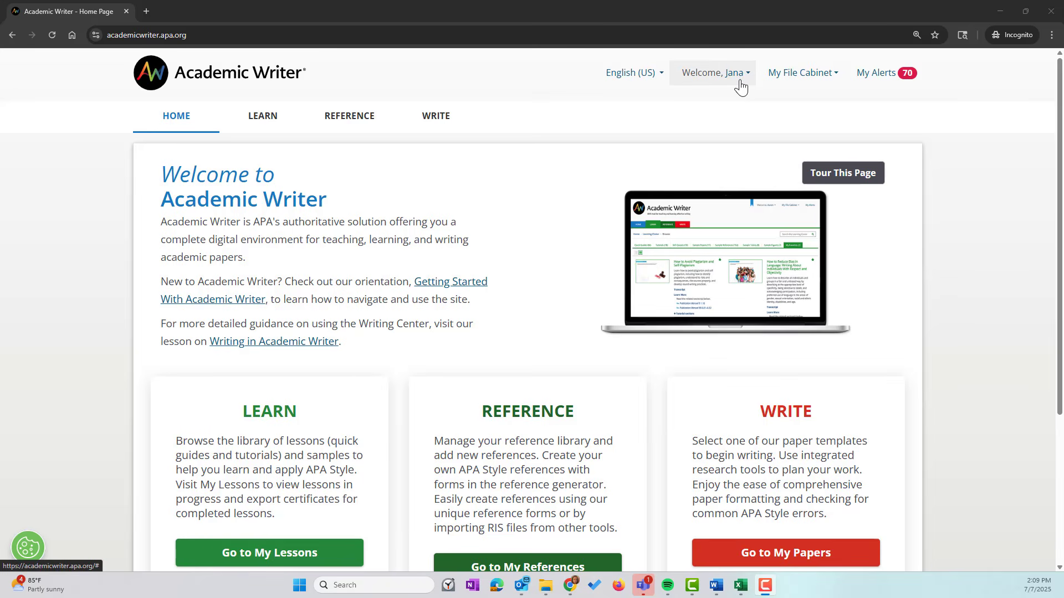
Open My References in the Reference Center and search the library by Tags for "rembrandt"
click(346, 119)
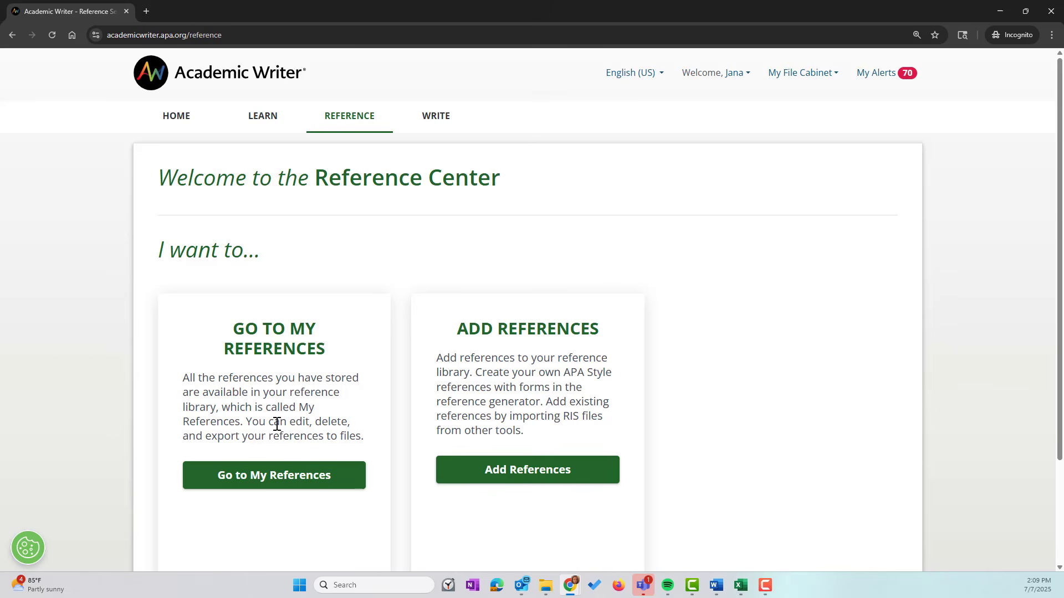
click(276, 480)
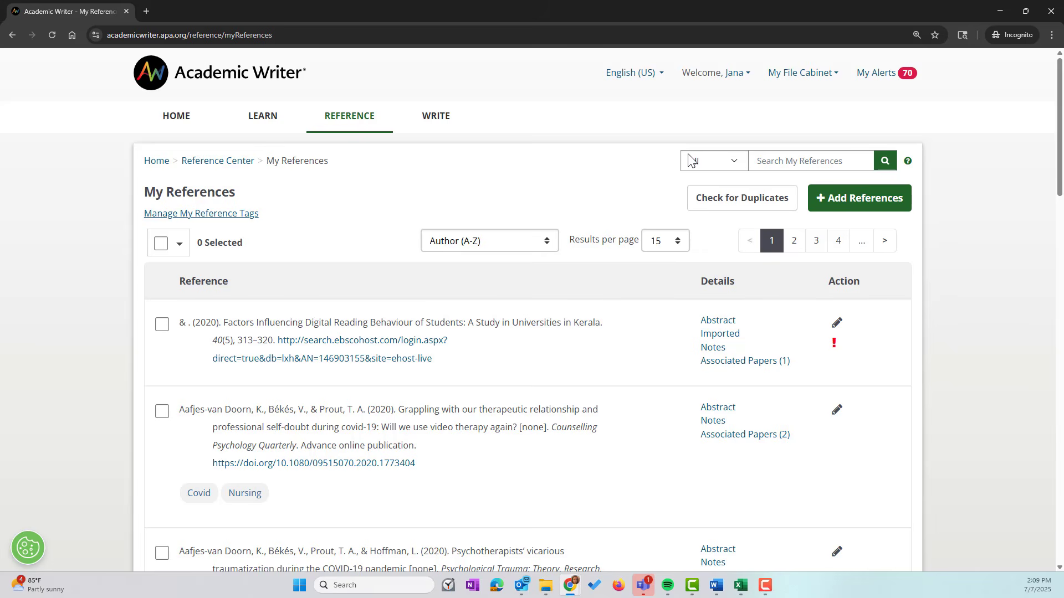
click(730, 164)
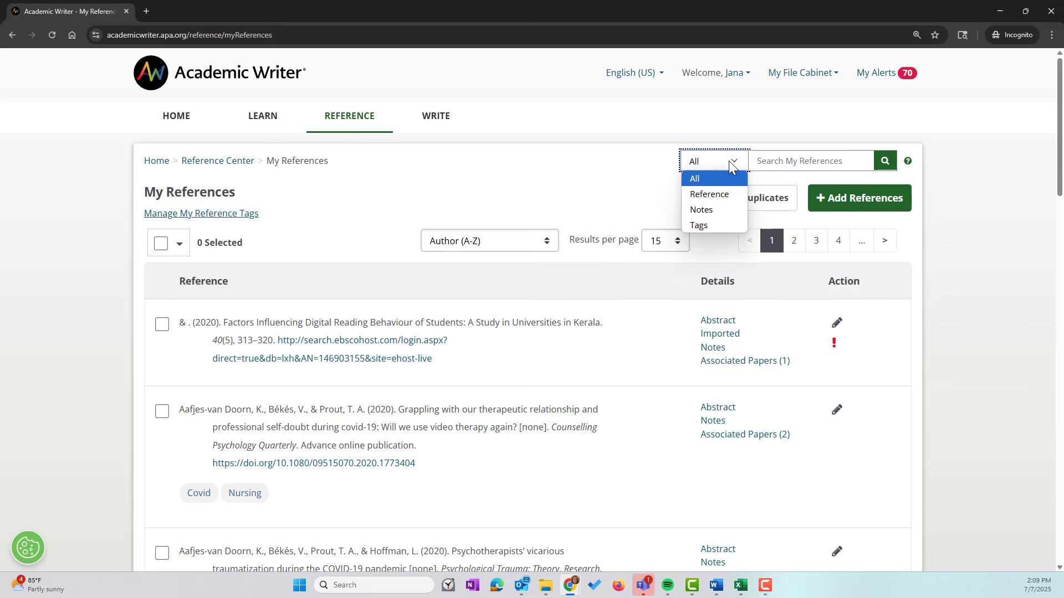
click(699, 226)
click(789, 161)
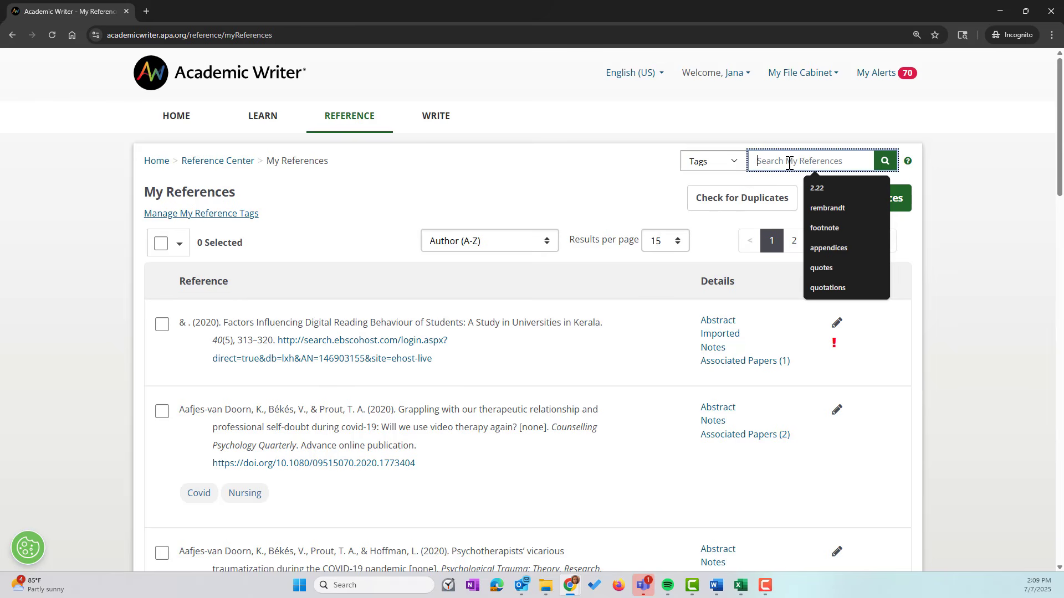
click(833, 211)
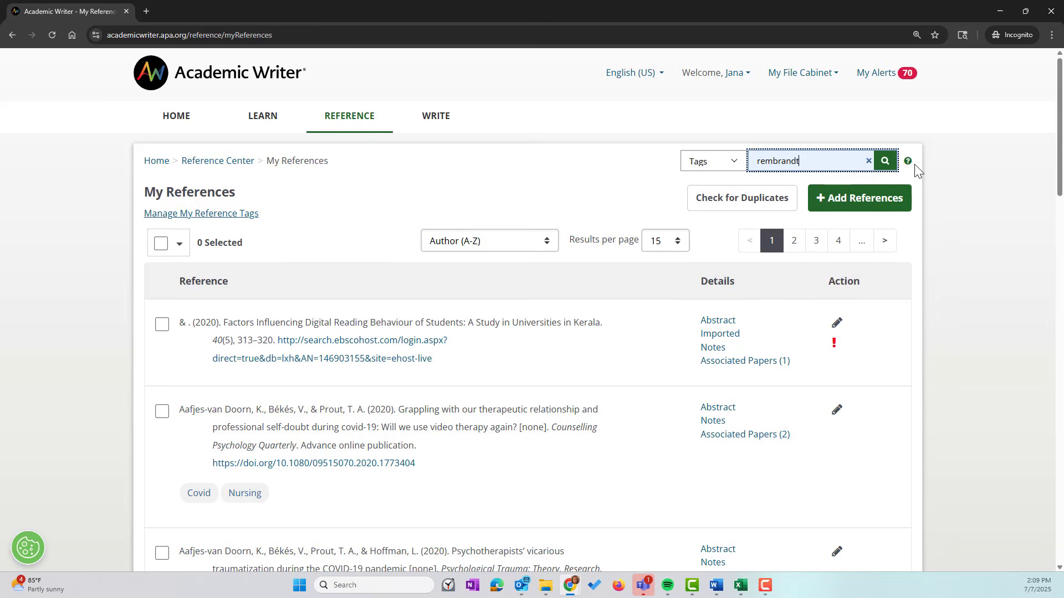
click(885, 162)
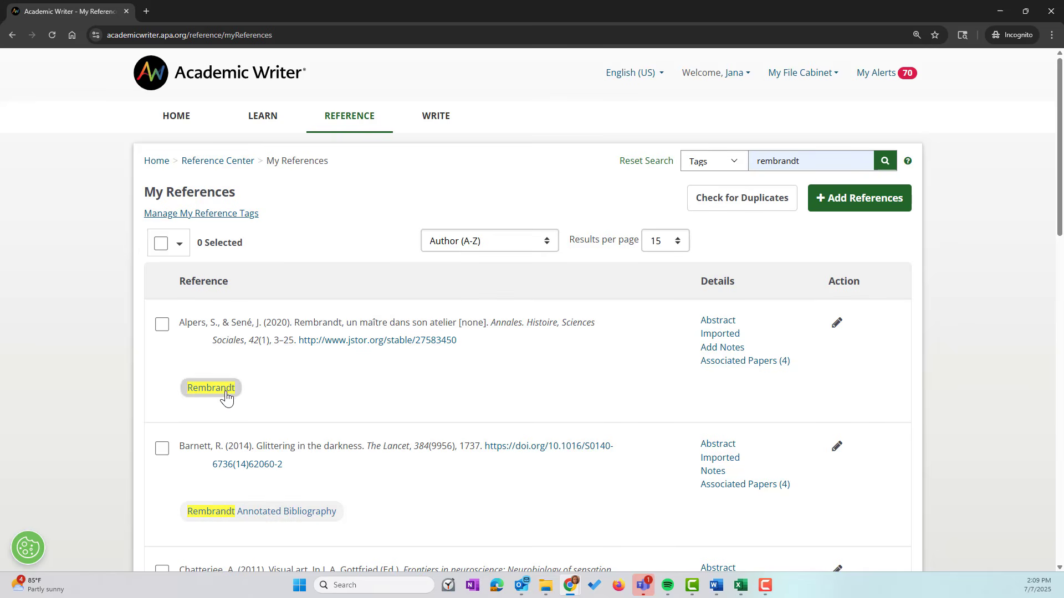
Narrow the reference list to the "Rembrandt Annotated Bibliography" tag and review the matching references
click(247, 515)
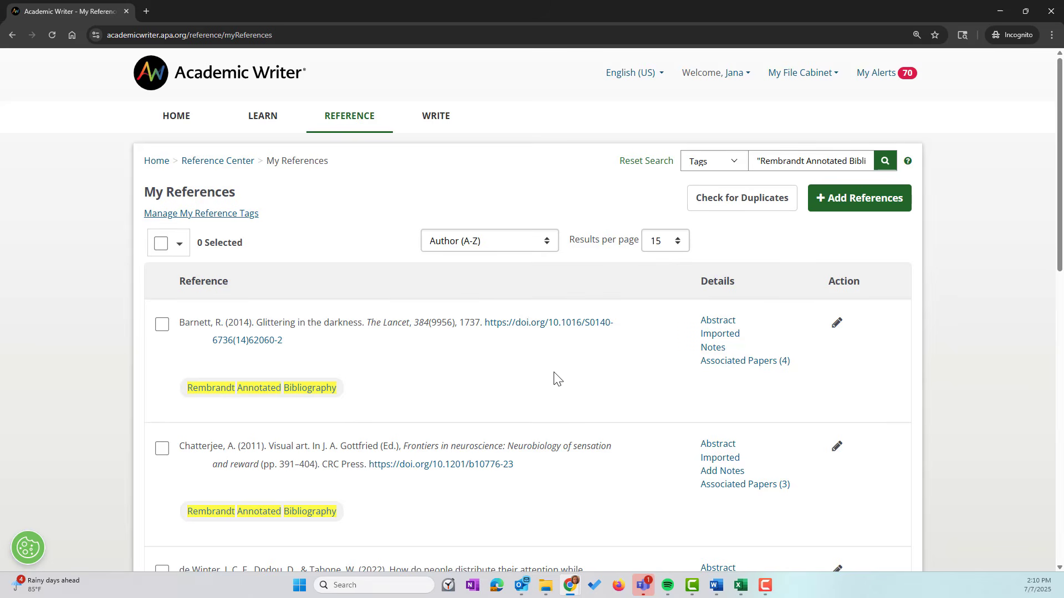
scroll(574, 377, down, 2)
scroll(559, 374, down, 5)
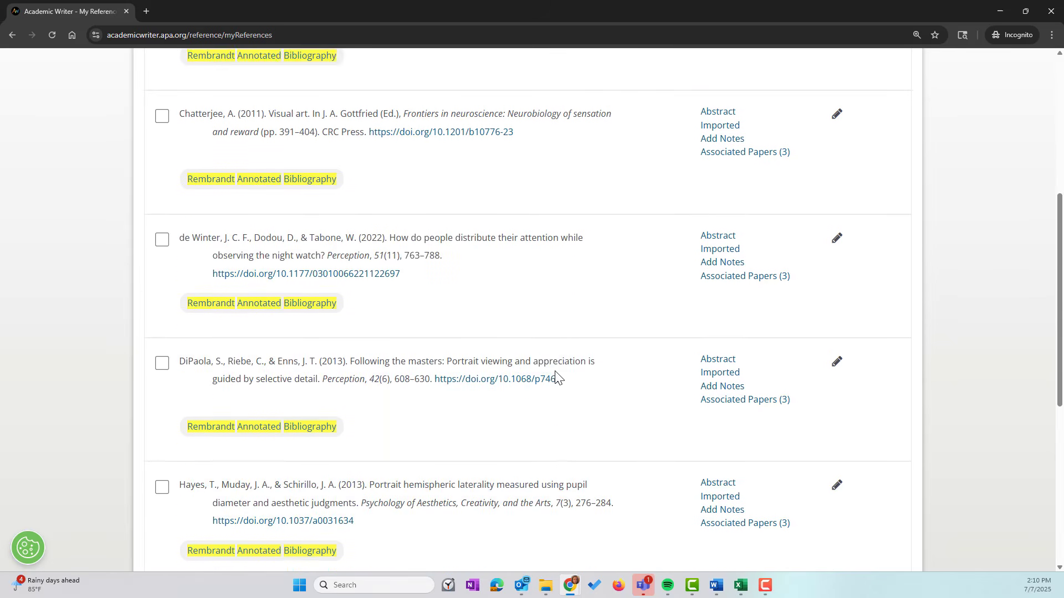
scroll(544, 369, down, 4)
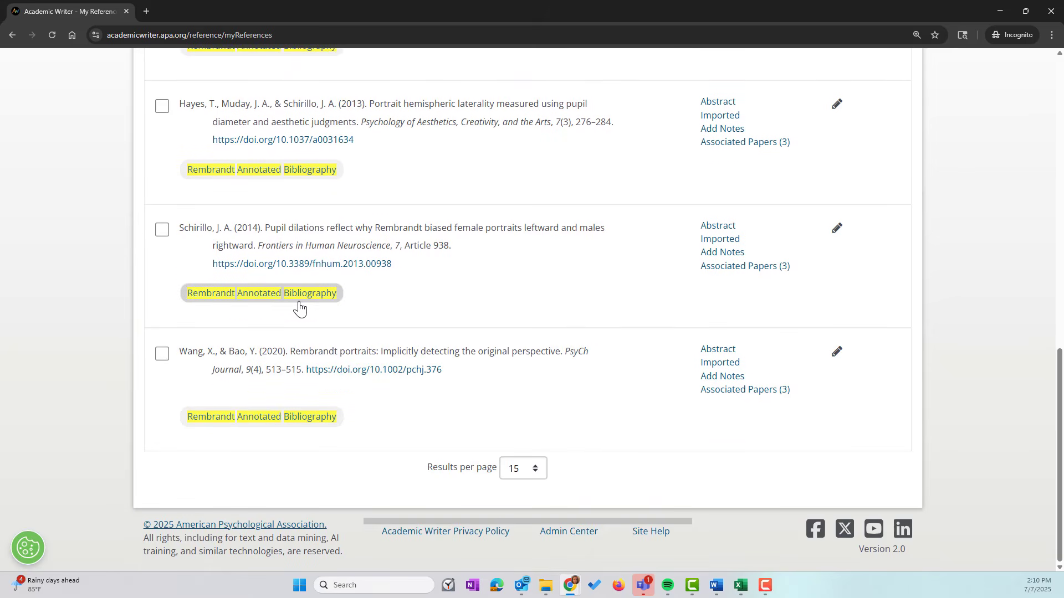
scroll(613, 404, up, 10)
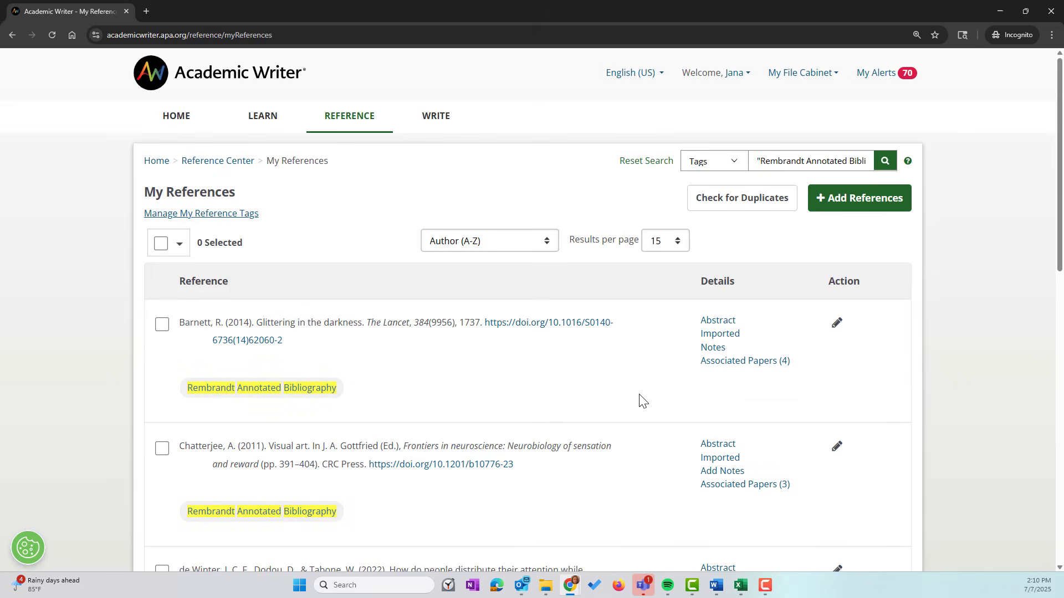
Select all the listed references and create an annotated bibliography from them
click(161, 243)
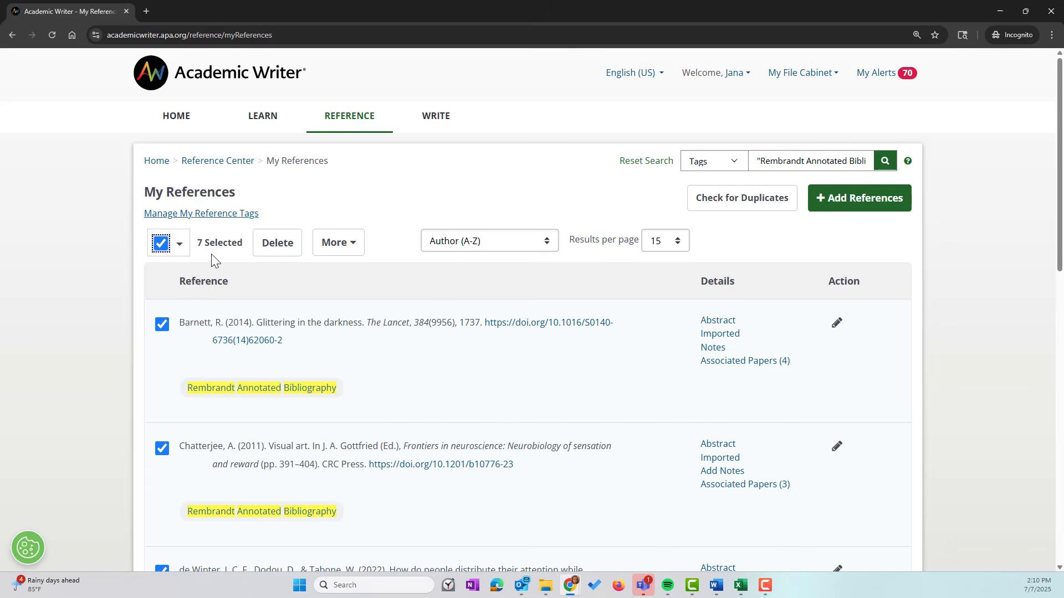
click(344, 250)
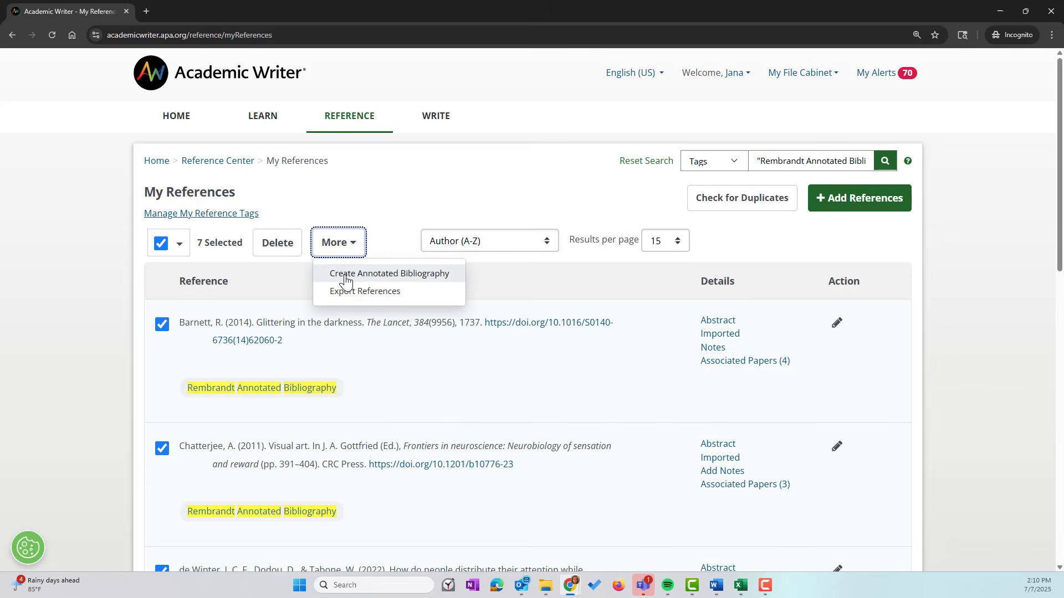
click(345, 277)
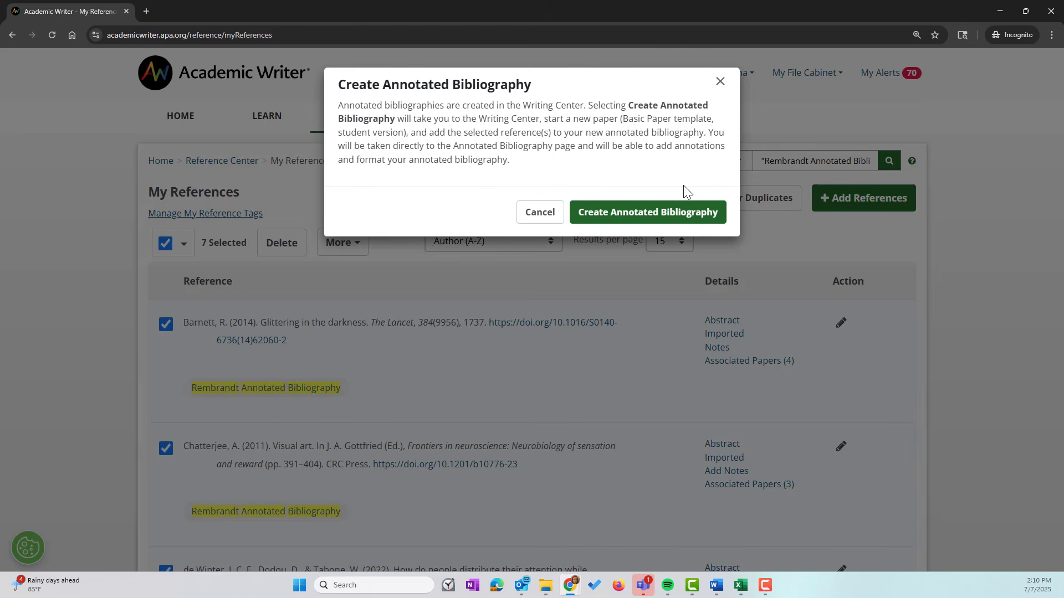
click(639, 217)
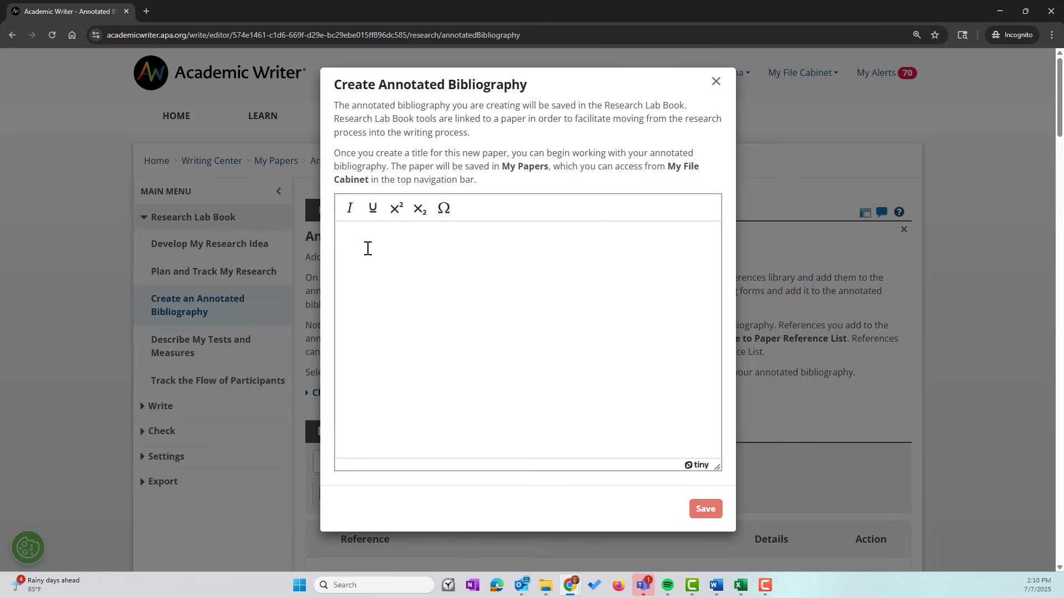
Title the new paper "Annotated Bibliography V 3" and save it
text(A)
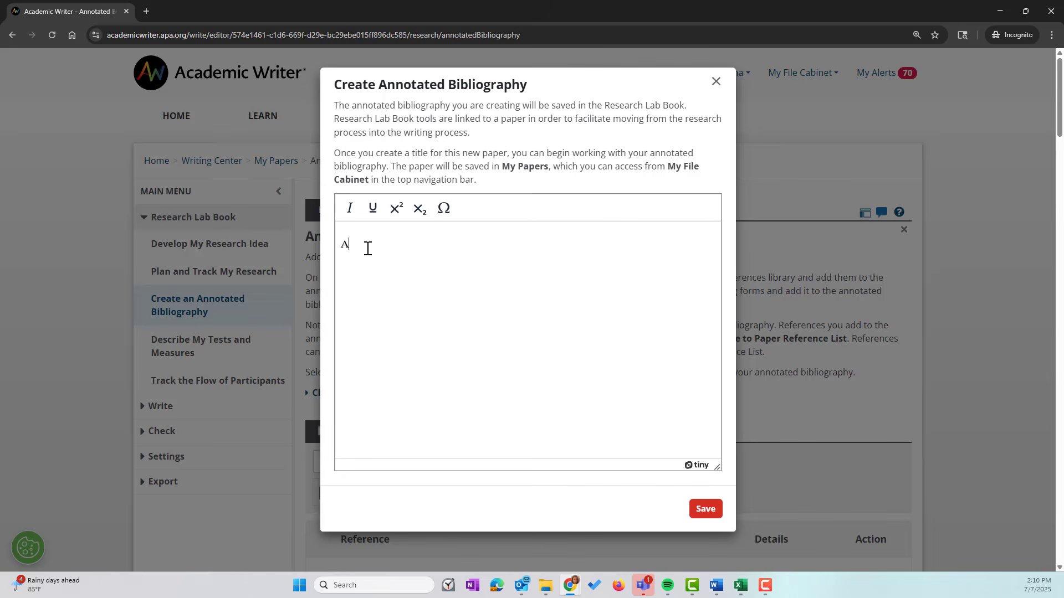
text(nnotated Bibliography V 3)
click(710, 513)
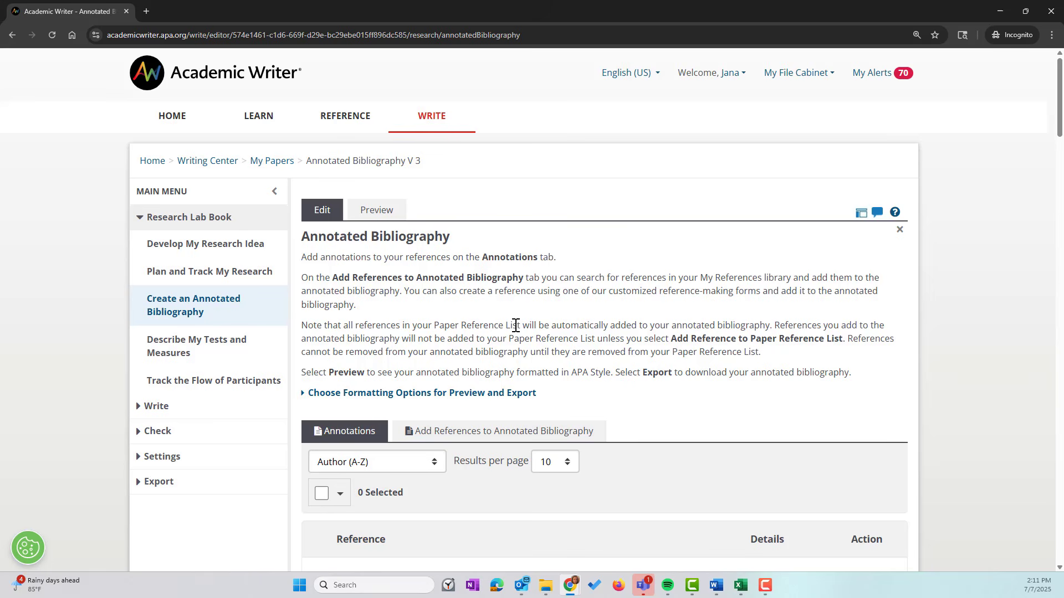
Examine the references added to the annotated bibliography and the annotation field under each one
scroll(677, 332, down, 5)
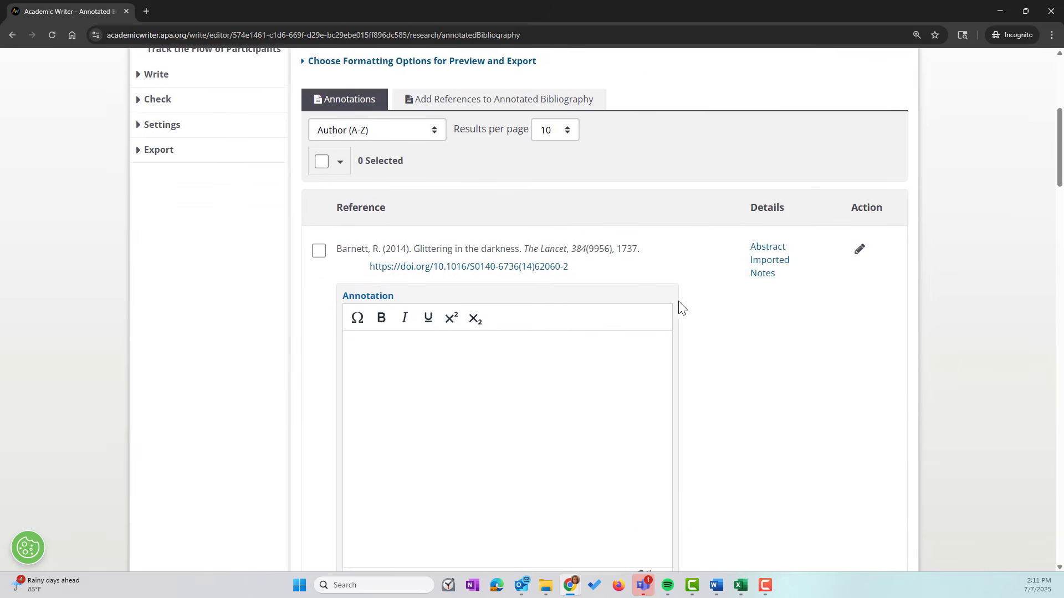
scroll(681, 308, down, 1)
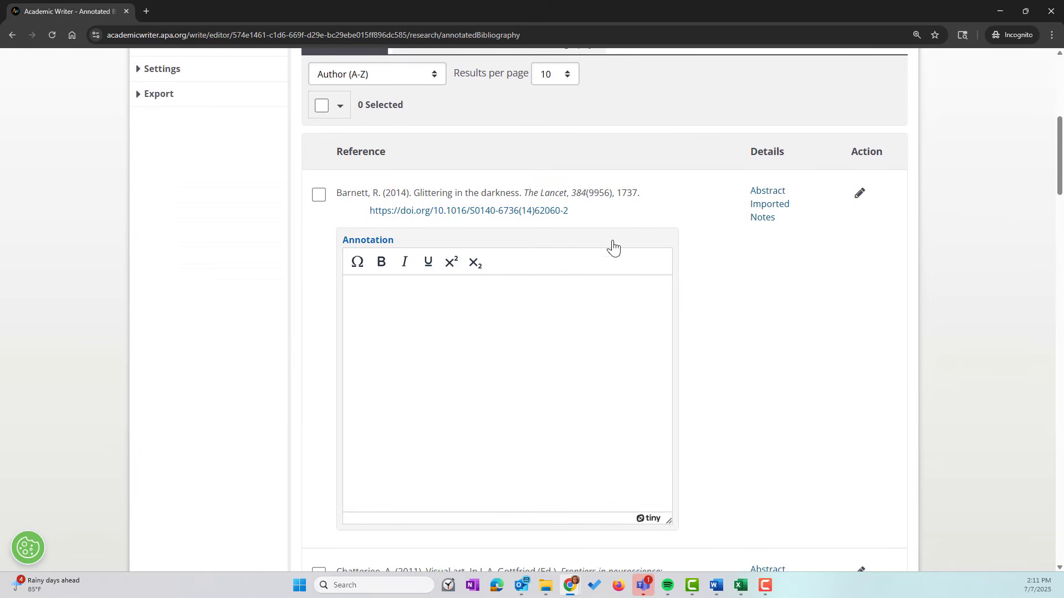
scroll(742, 374, down, 5)
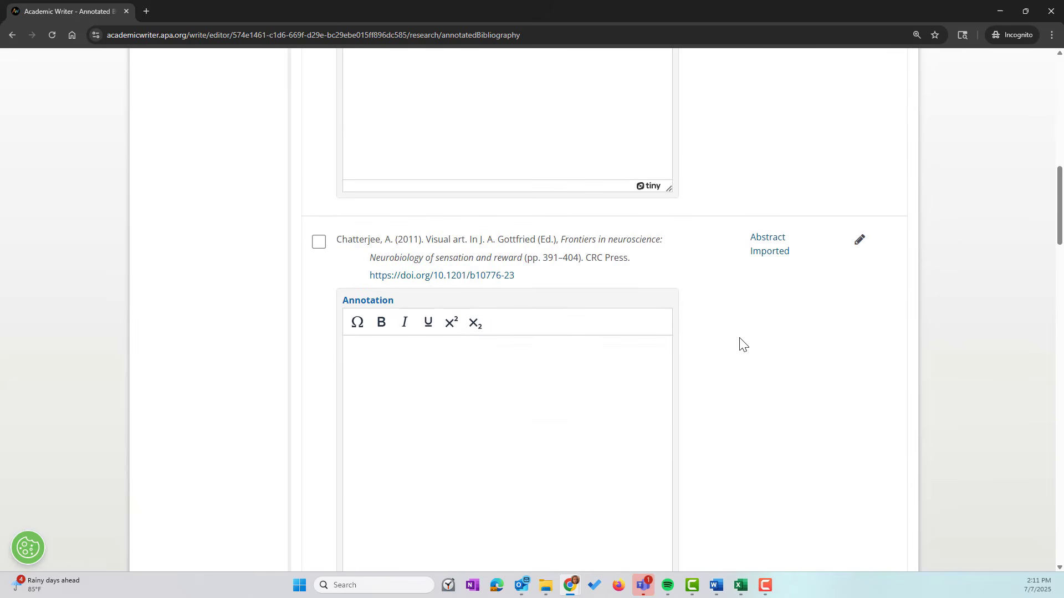
scroll(742, 343, down, 4)
scroll(739, 413, down, 3)
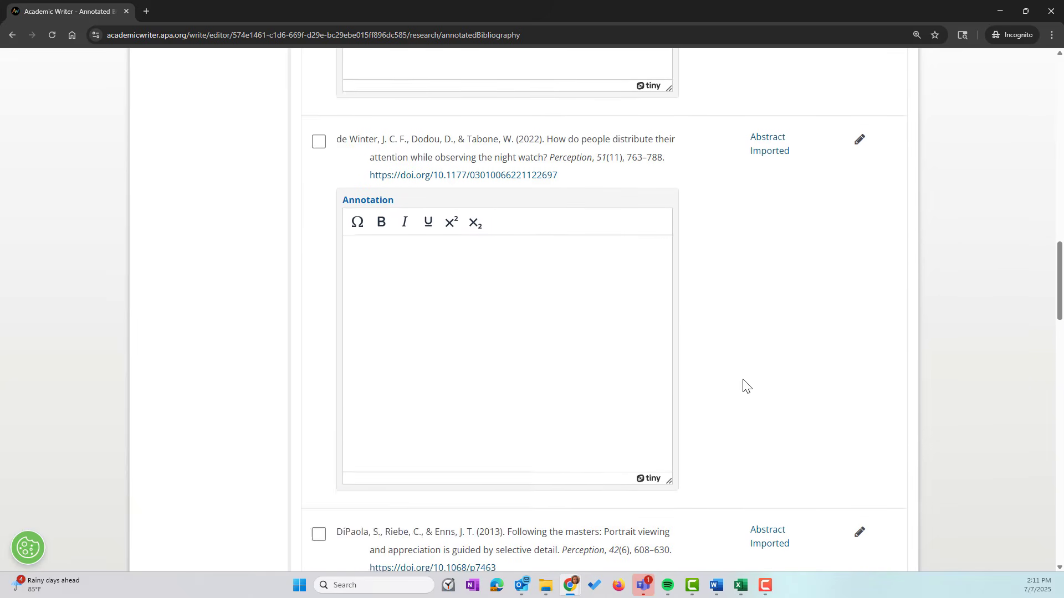
scroll(745, 386, down, 3)
scroll(720, 437, down, 5)
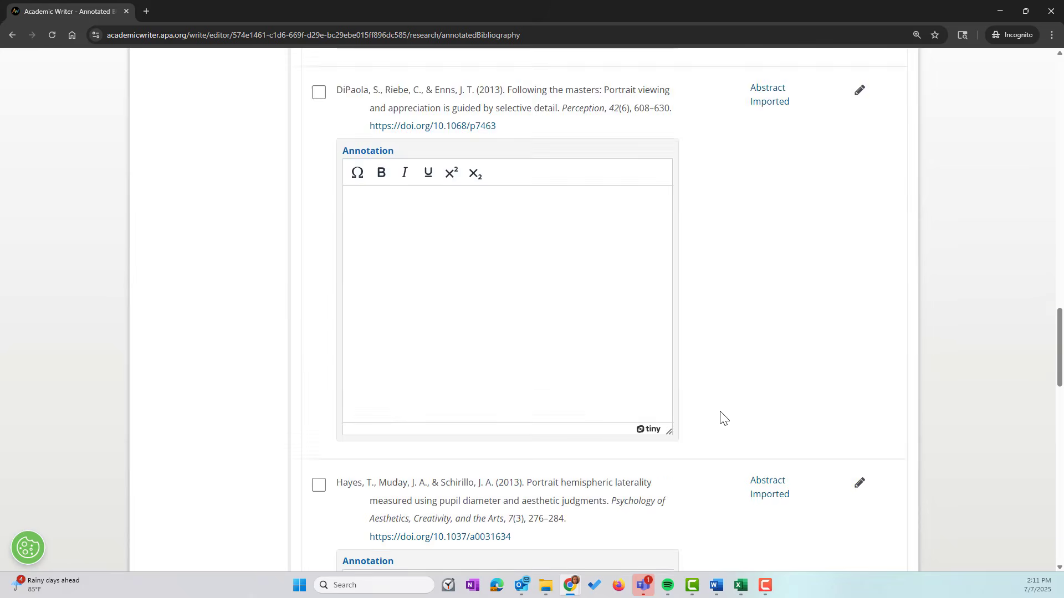
scroll(720, 412, down, 4)
scroll(717, 408, up, 20)
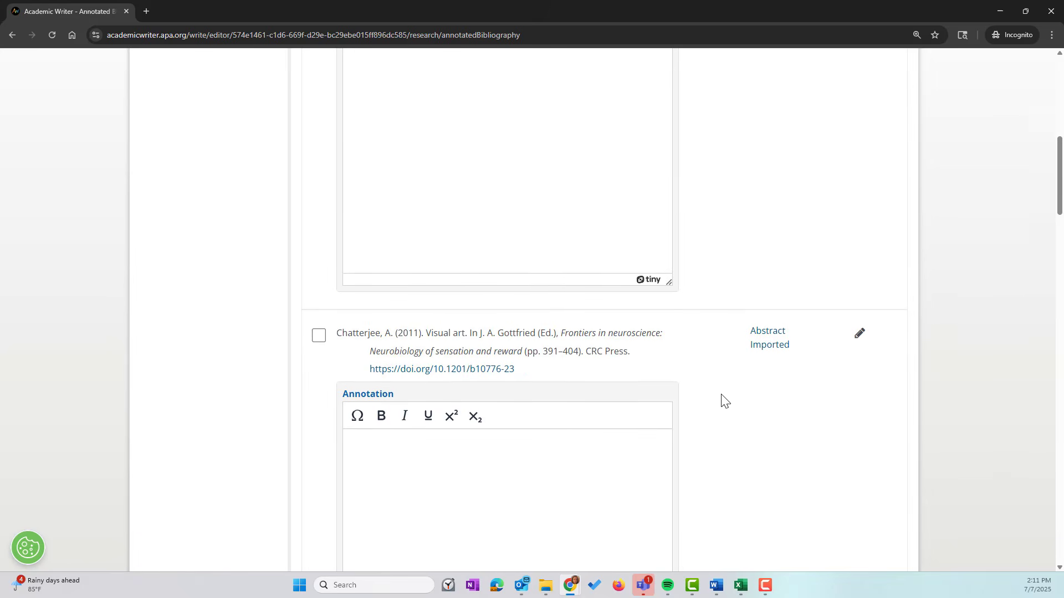
scroll(727, 387, up, 10)
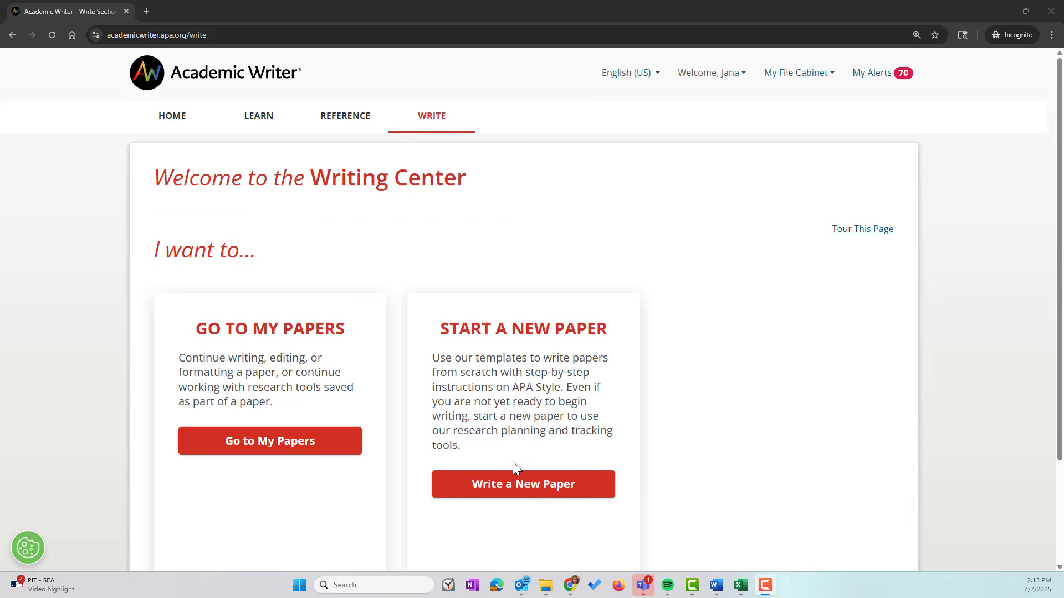
Start a new paper from the Basic Paper template as a student assignment
click(513, 483)
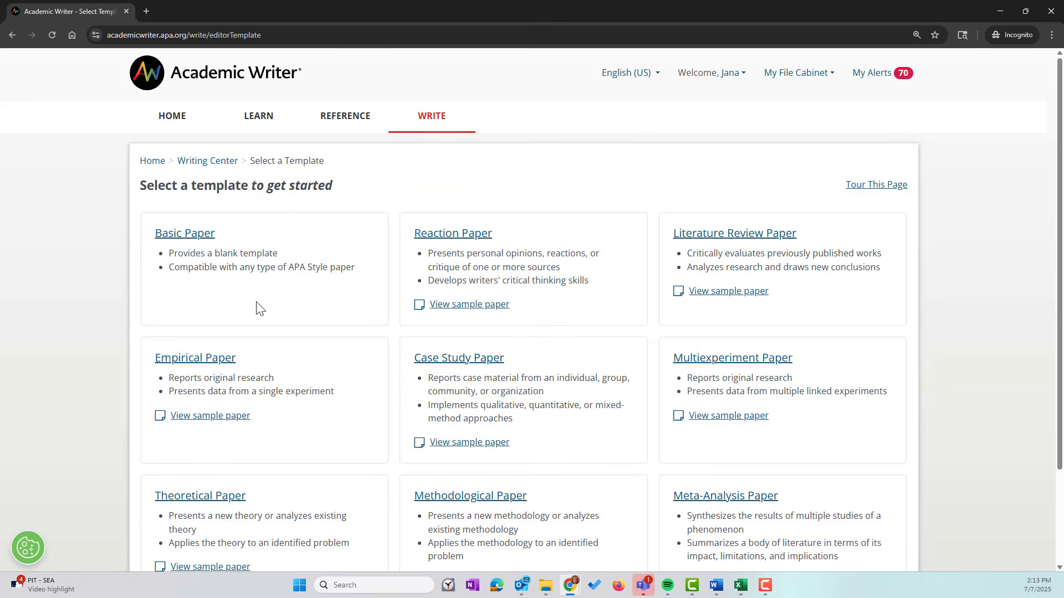
click(178, 240)
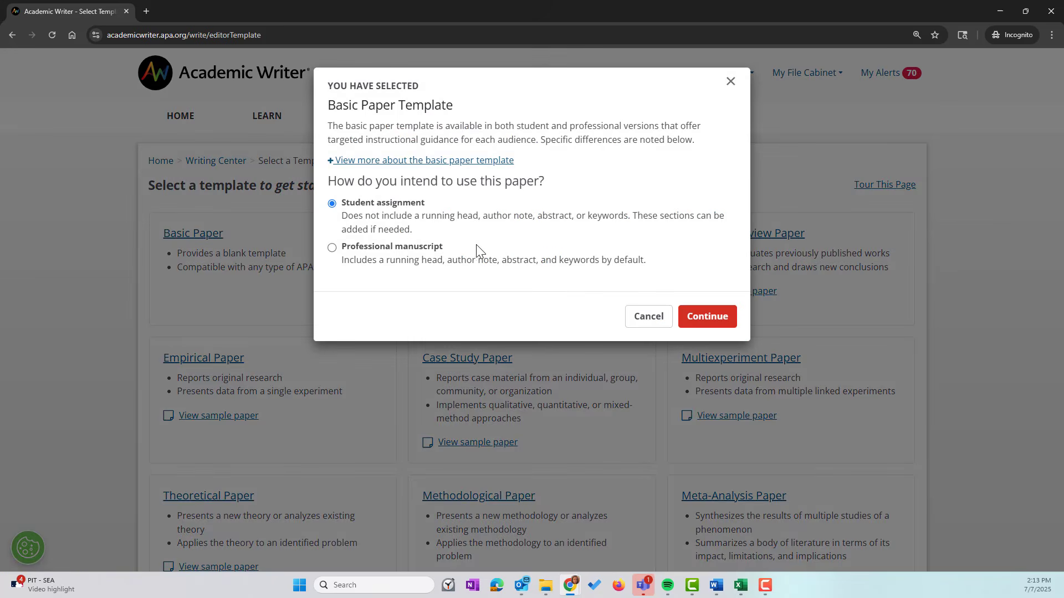
click(719, 325)
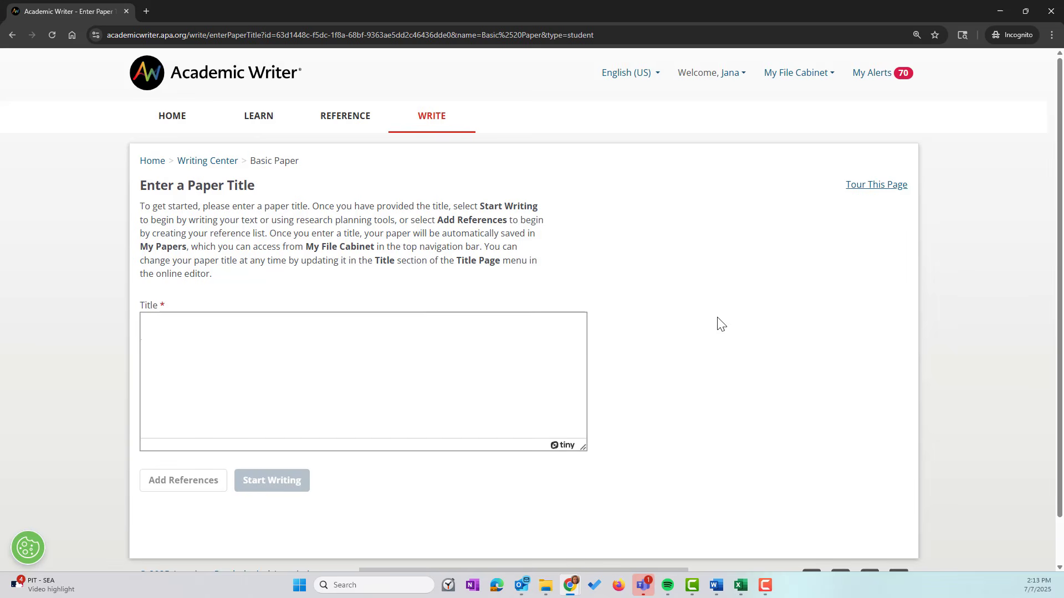
Title the paper "Annotated Bibliography V 4" and start writing it
click(214, 382)
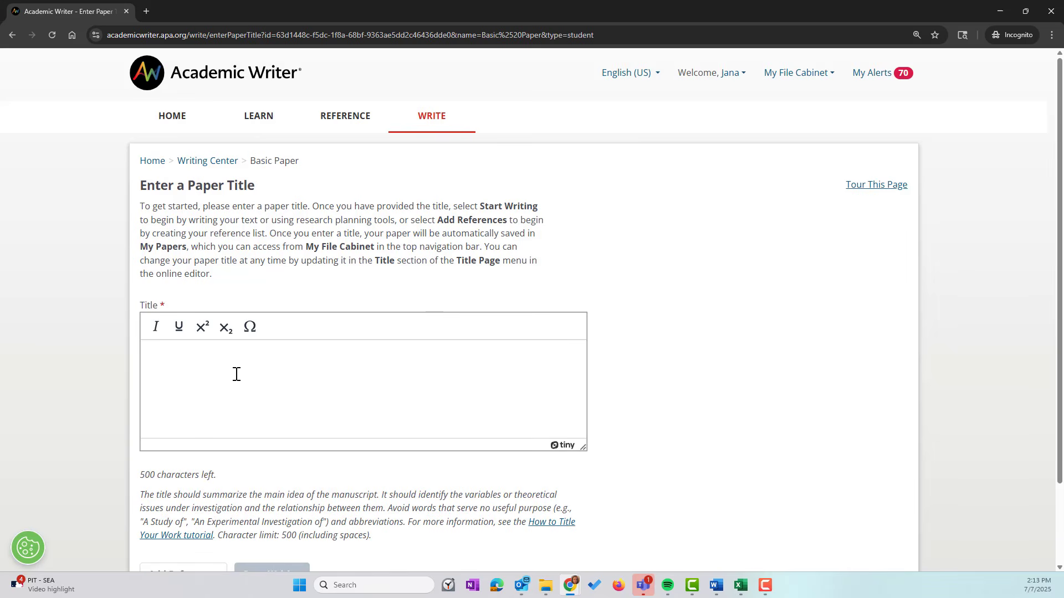
text(Annotat)
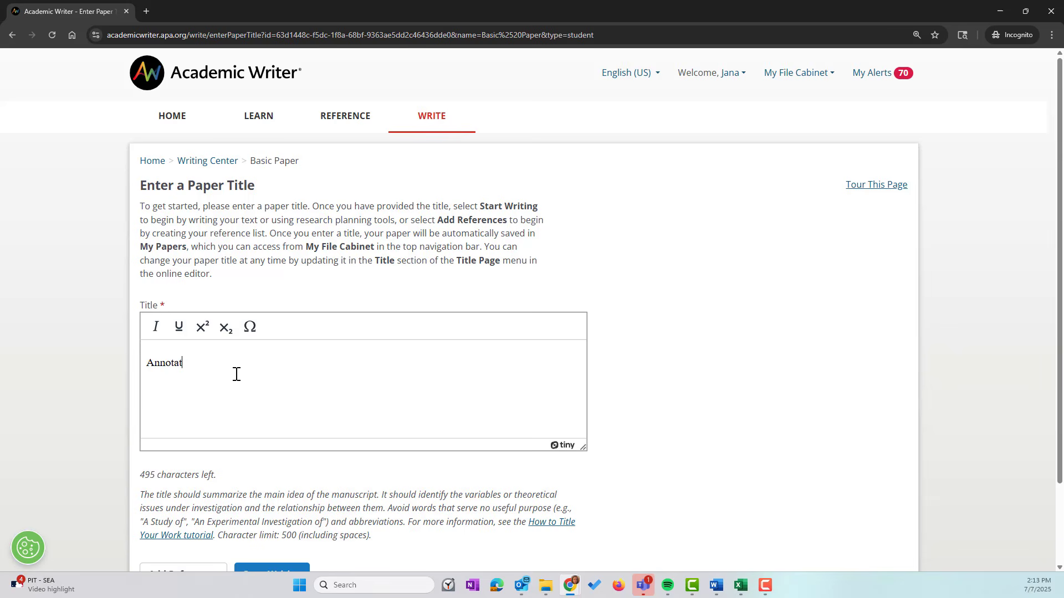
text(ed Bibliography V 4)
scroll(723, 407, down, 2)
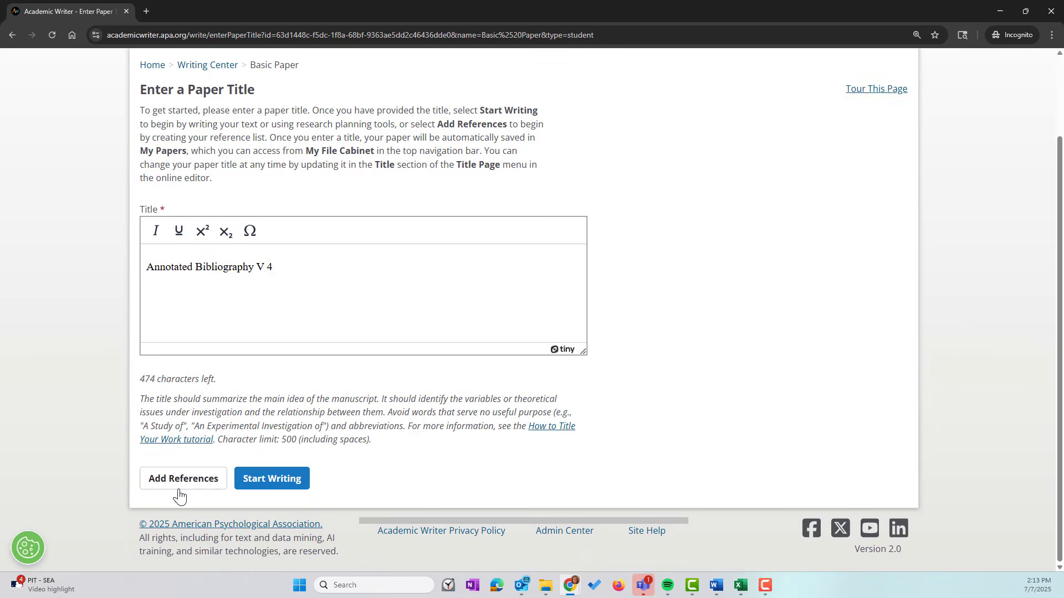
click(264, 488)
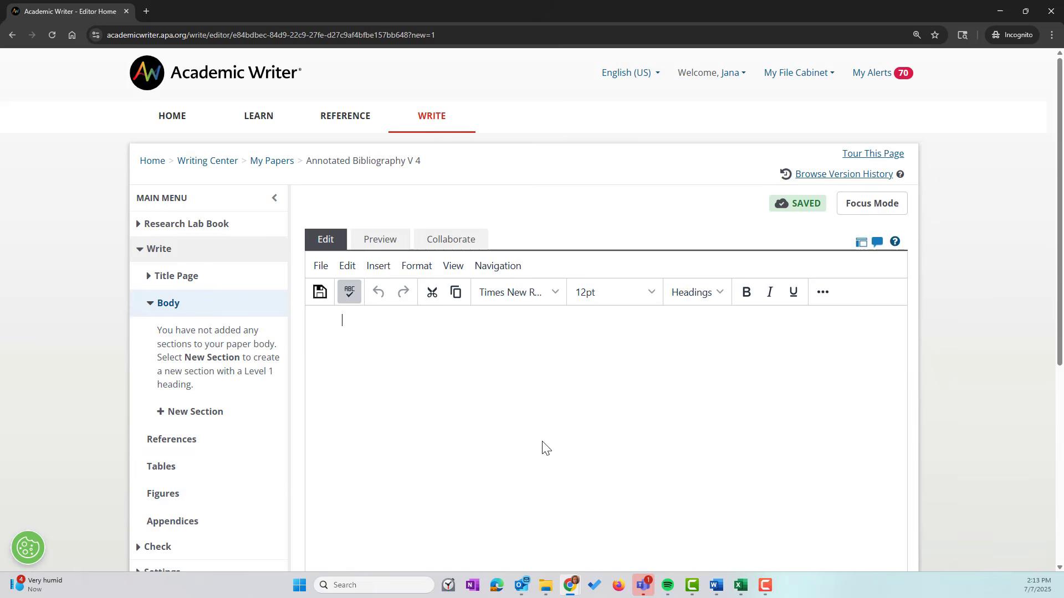
Start the Research Lab Book's annotated bibliography tool for this paper and open its Add References to Annotated Bibliography section
click(166, 225)
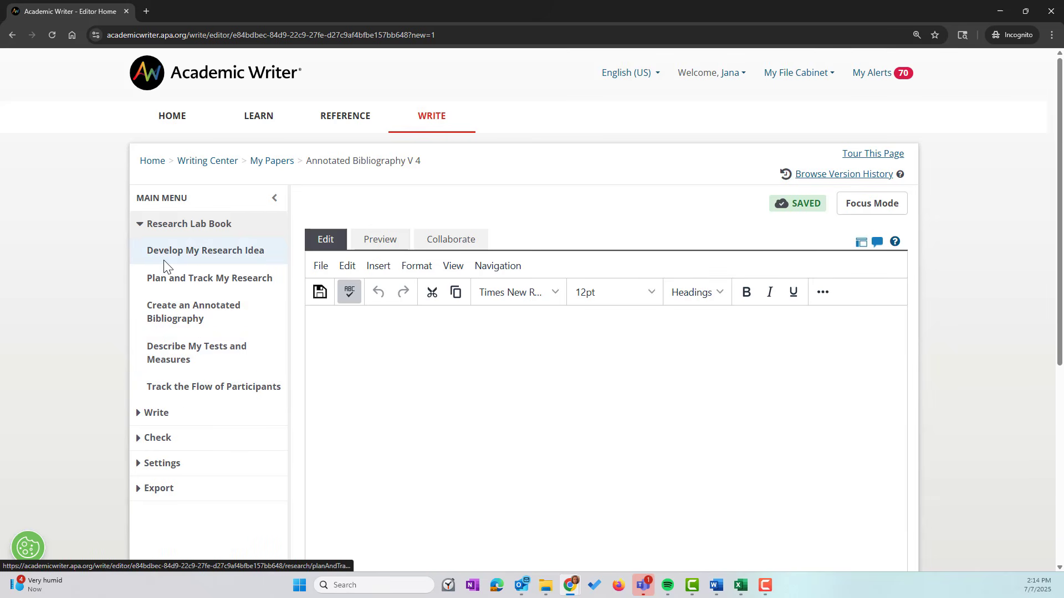
click(160, 316)
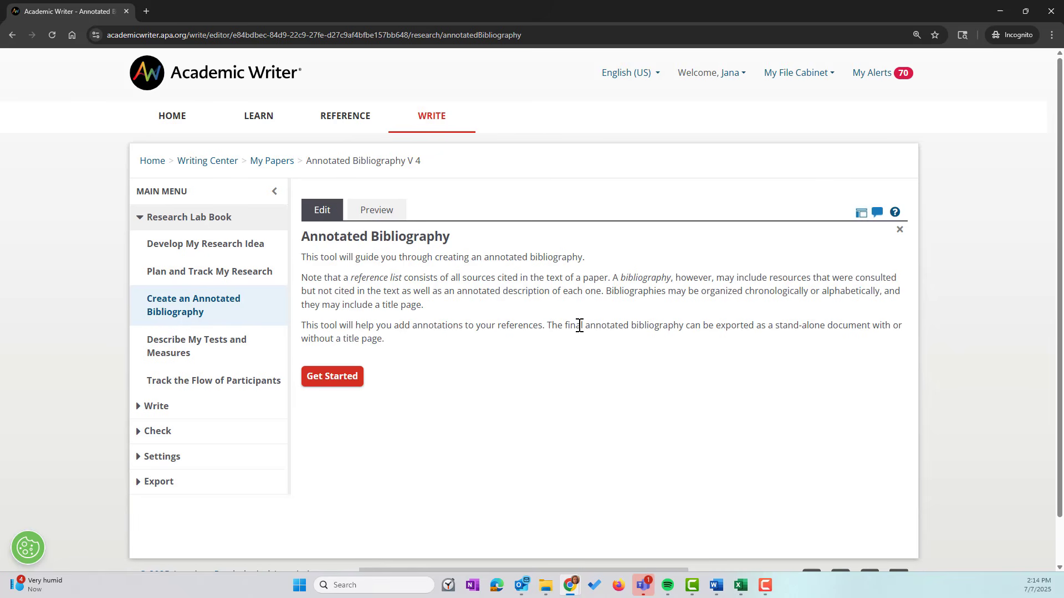
click(333, 382)
scroll(651, 309, down, 1)
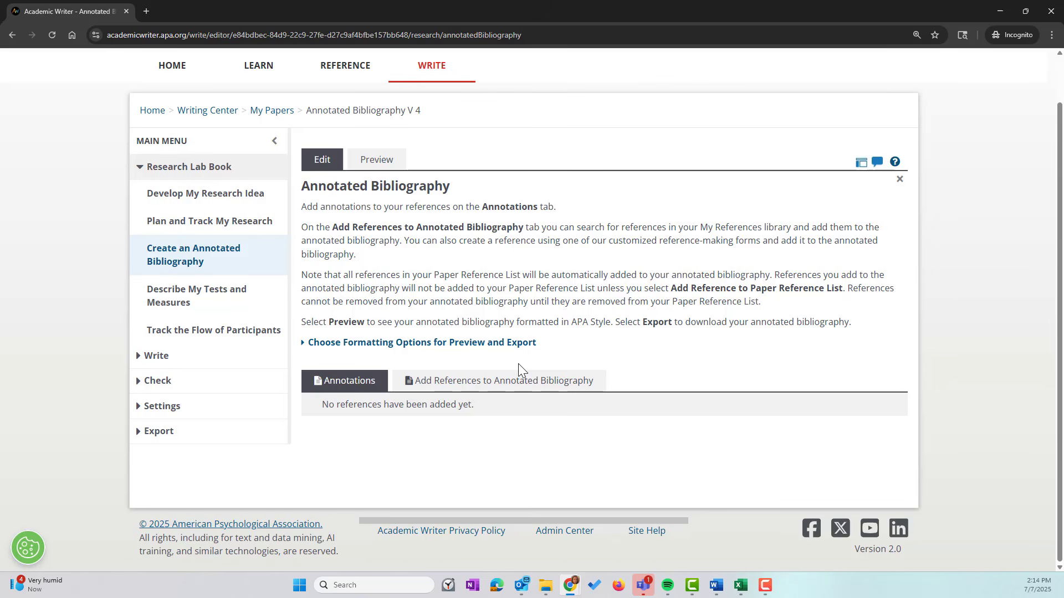
click(492, 386)
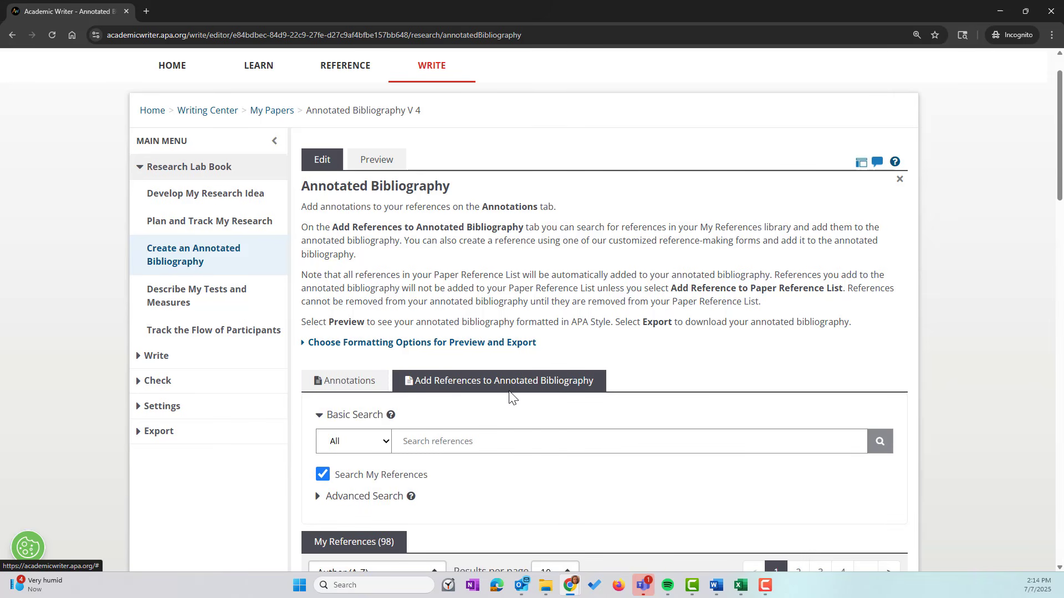
scroll(607, 484, down, 1)
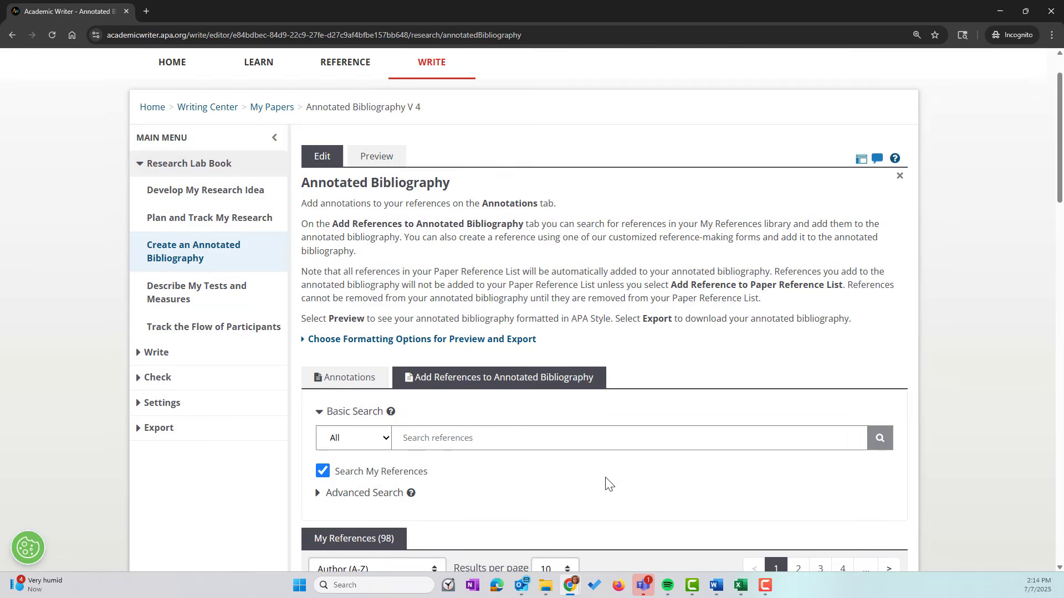
Search My References for references with the tag "rembrandt"
scroll(608, 483, down, 2)
scroll(641, 440, down, 1)
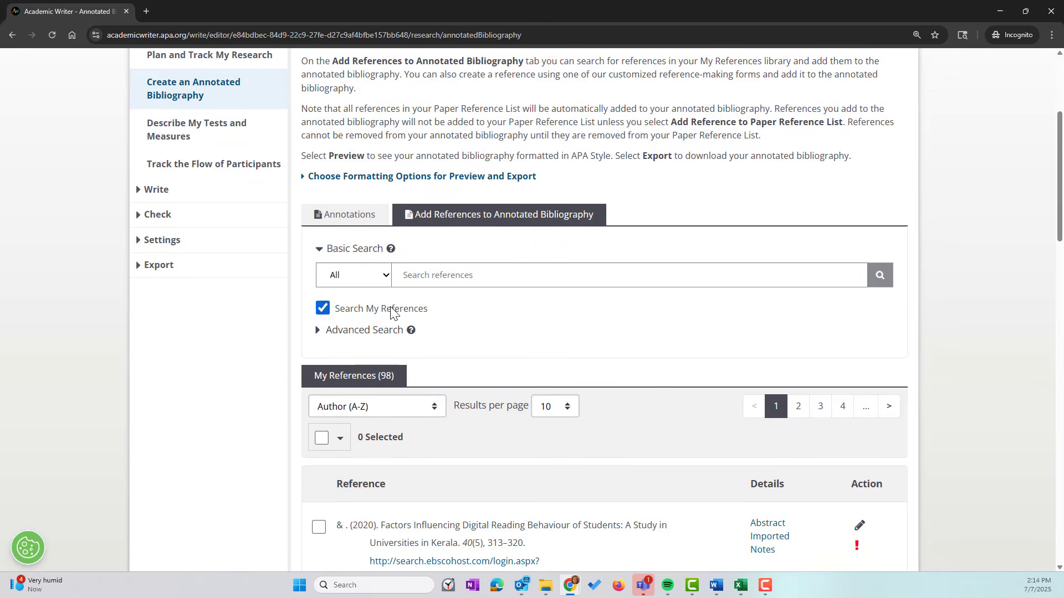
scroll(375, 275, up, 1)
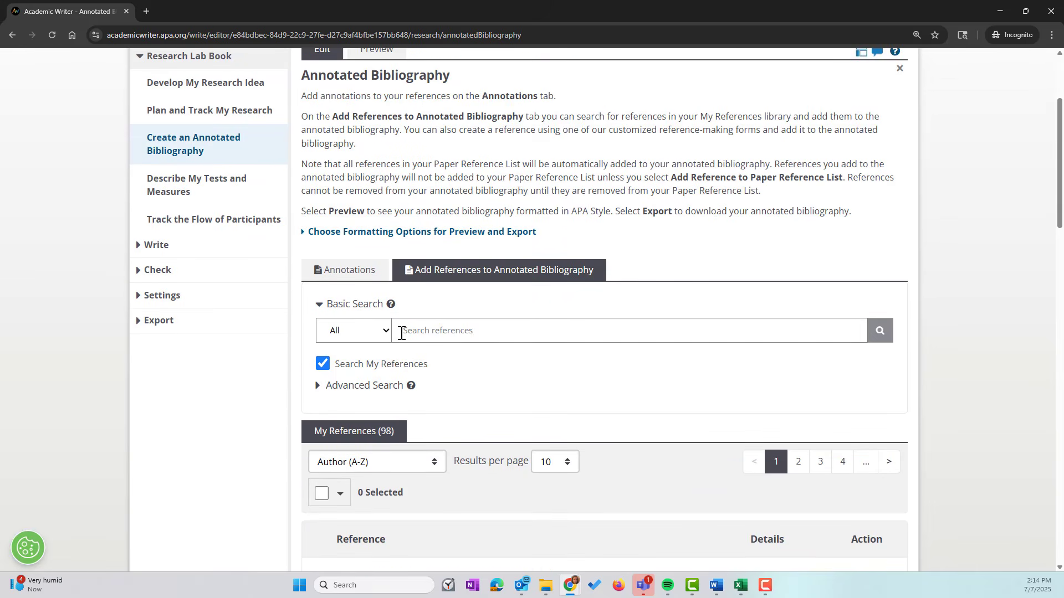
click(382, 330)
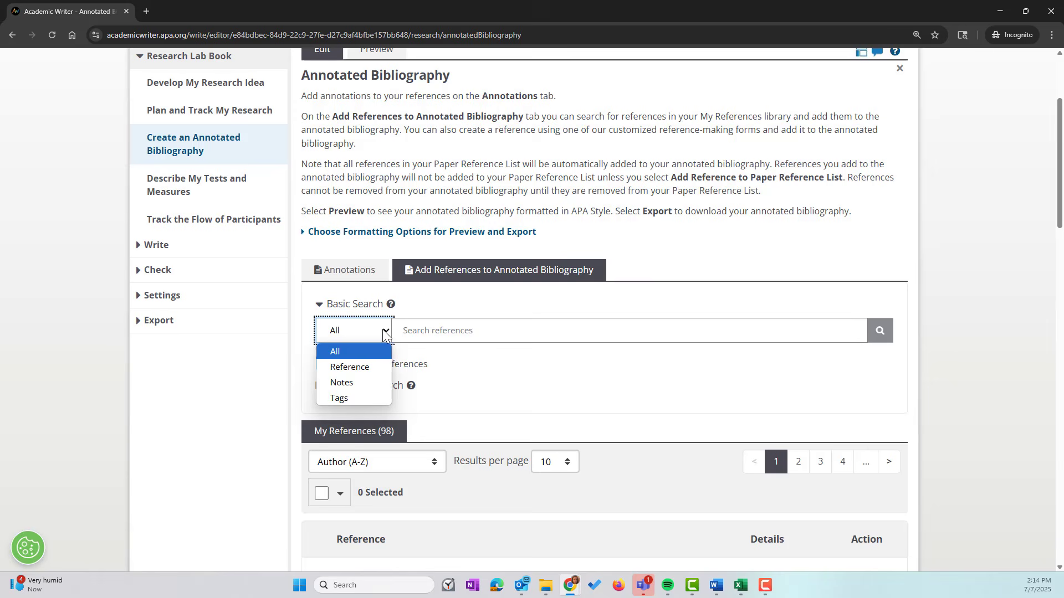
click(333, 395)
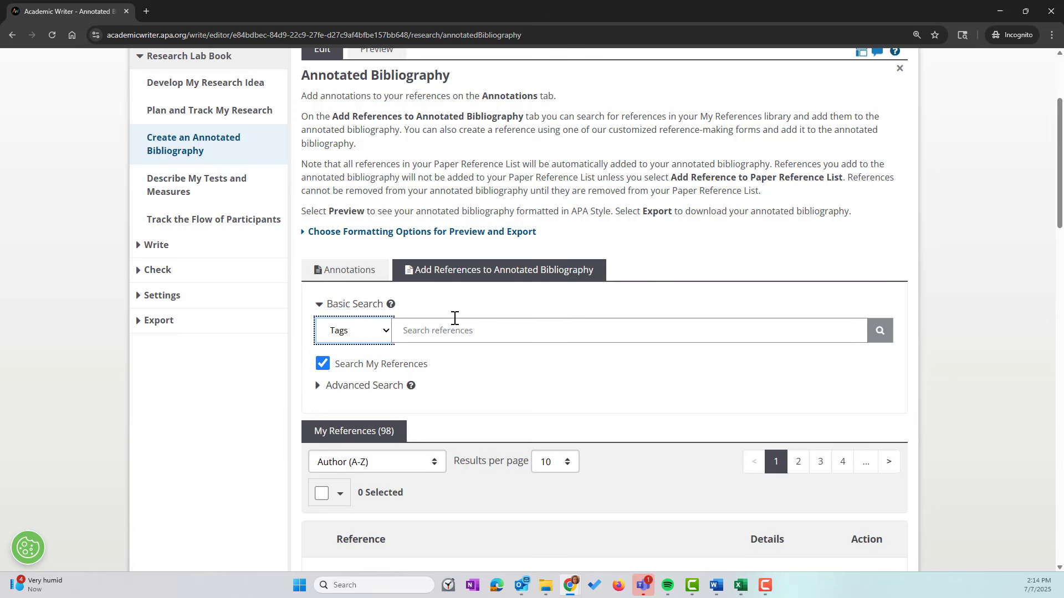
click(441, 331)
click(487, 359)
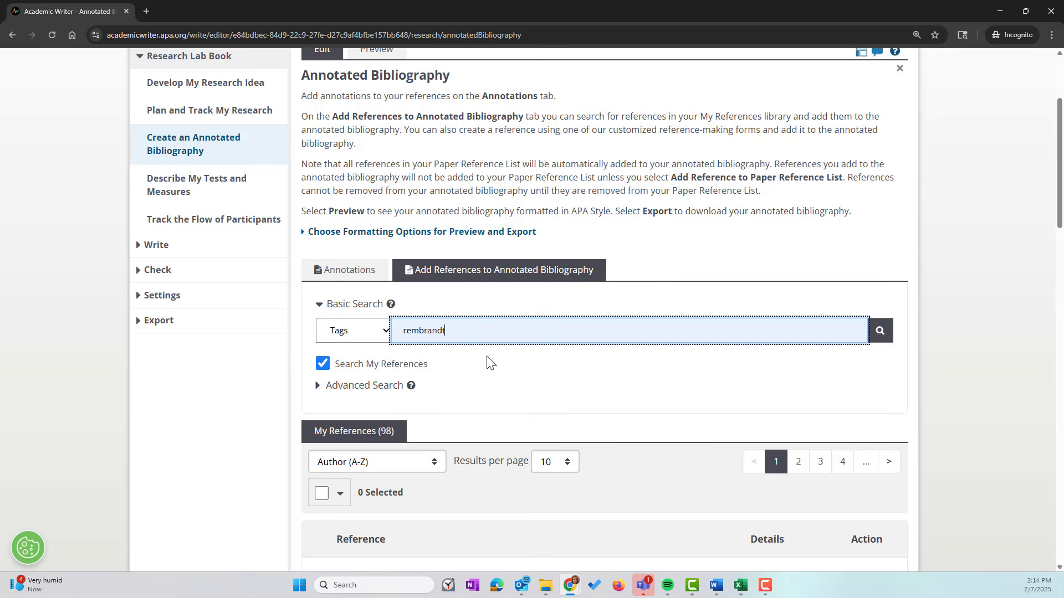
click(879, 332)
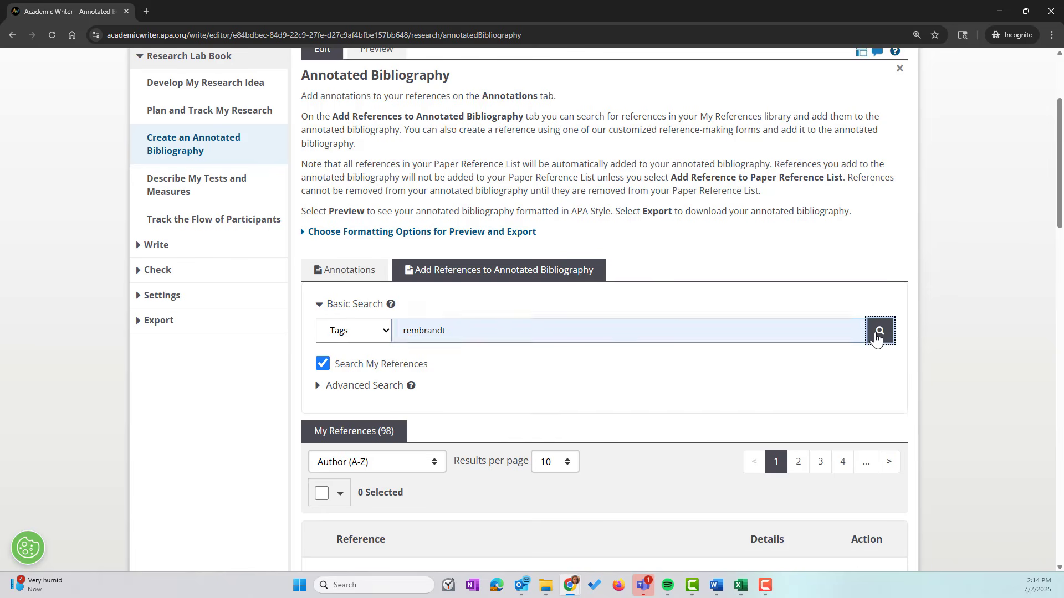
Narrow the search results to references carrying the "Rembrandt Annotated Bibliography" tag
scroll(654, 396, down, 3)
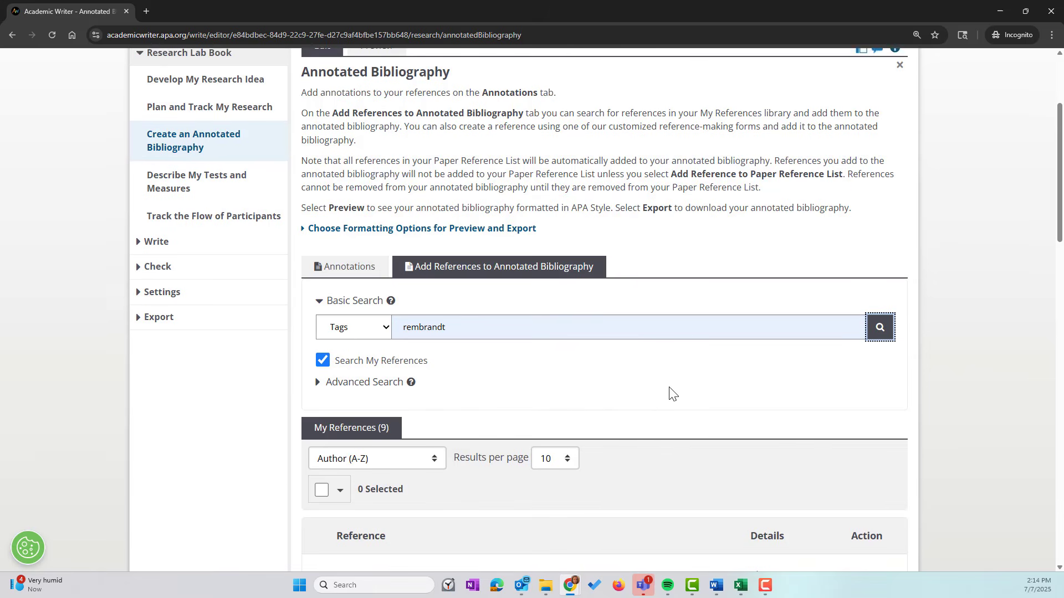
scroll(710, 366, down, 6)
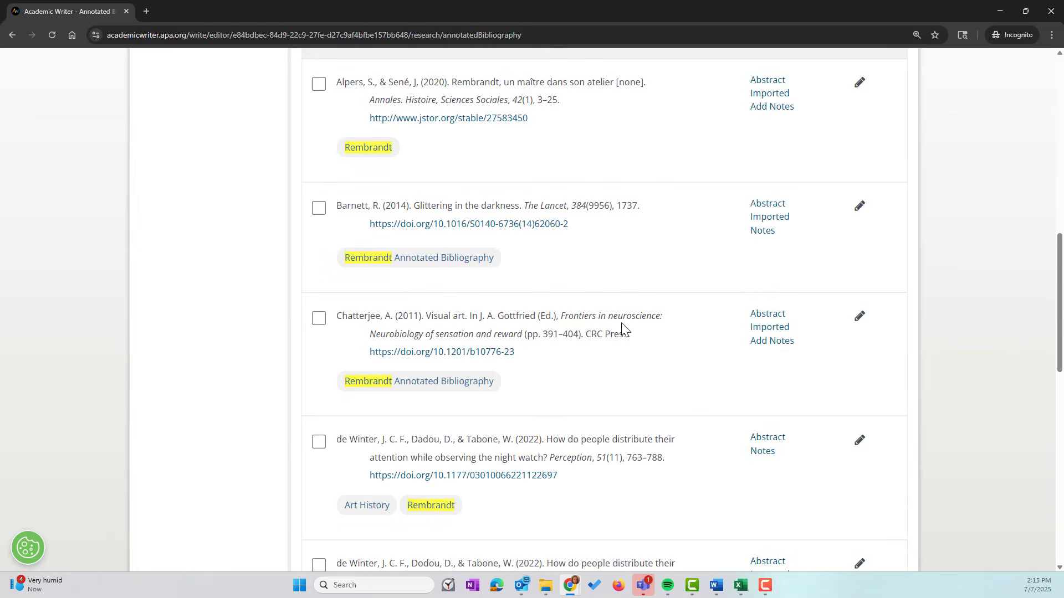
click(411, 263)
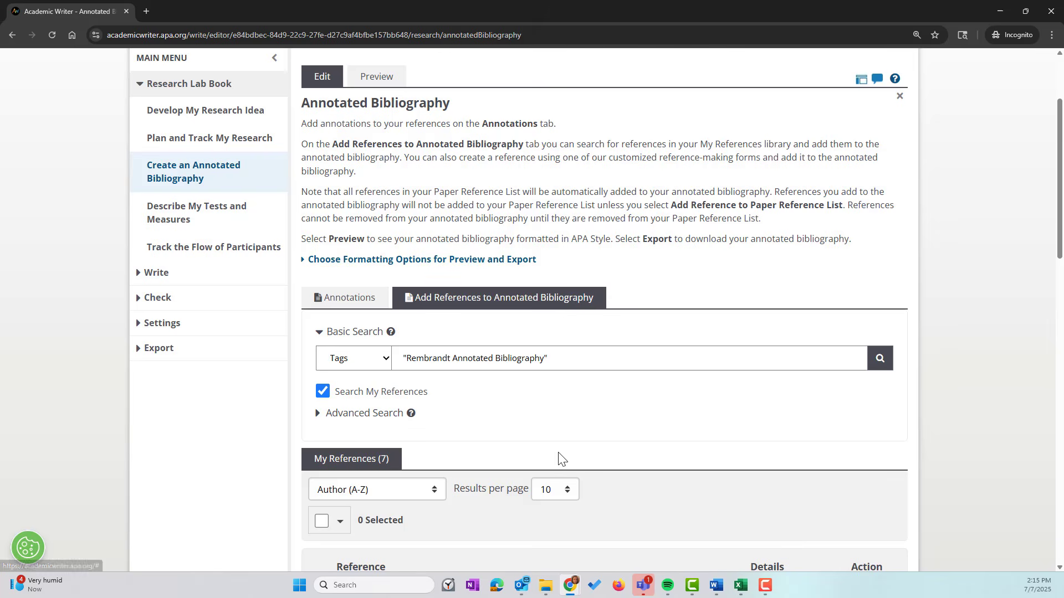
scroll(641, 427, down, 8)
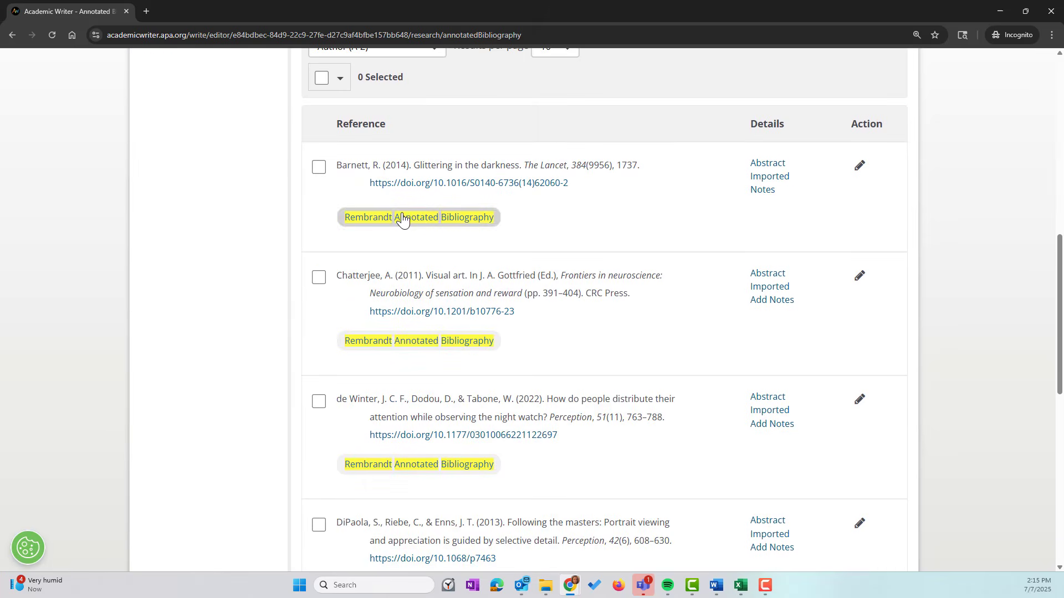
Select all the references found with this tag and add them to the annotated bibliography
scroll(554, 215, up, 2)
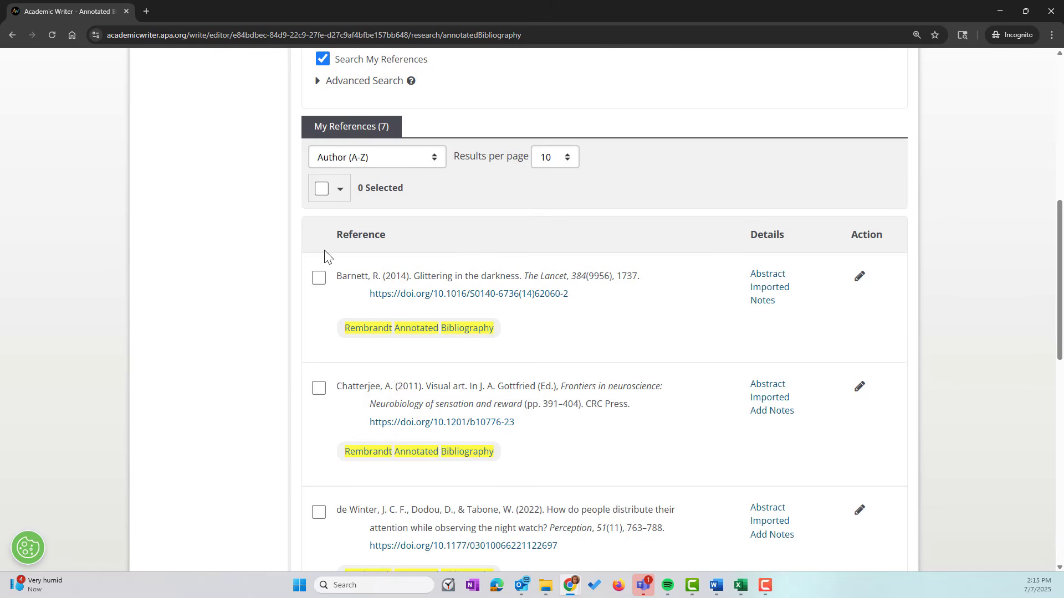
click(321, 189)
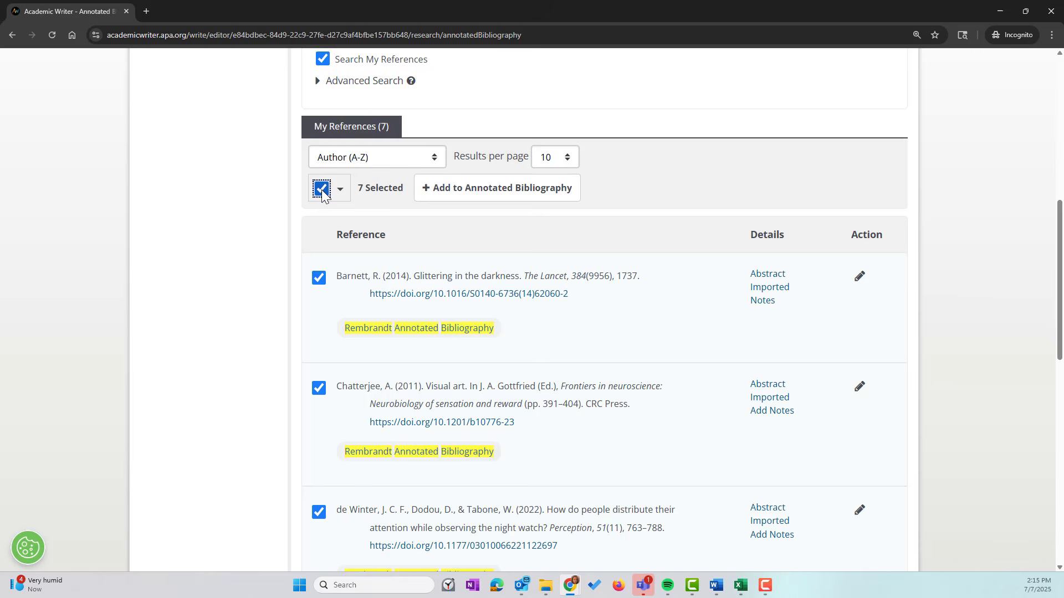
click(467, 189)
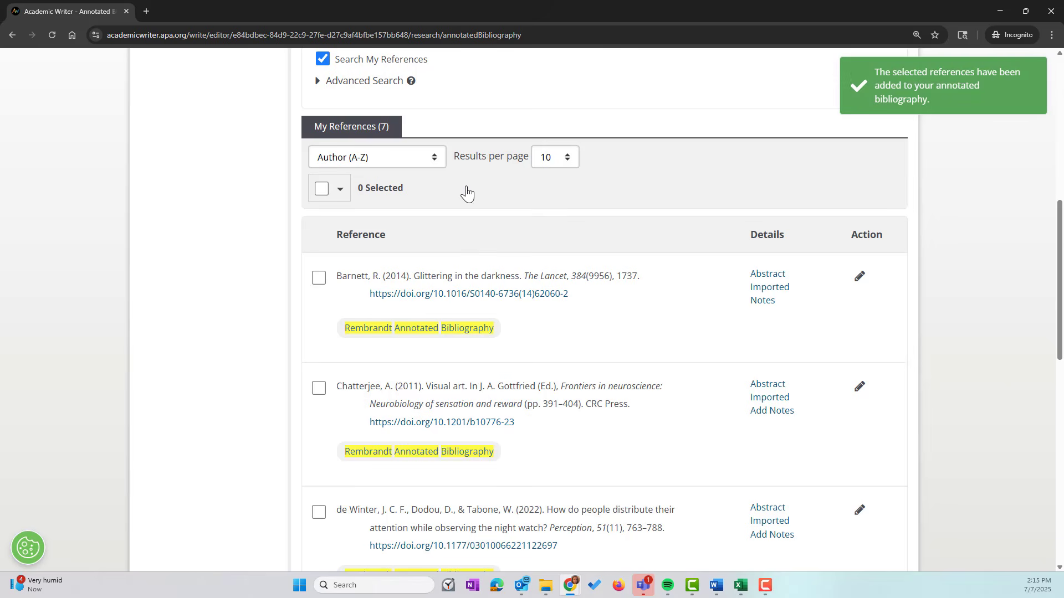
Open the paper's Annotations section and examine the added references with their annotation fields
scroll(640, 235, up, 7)
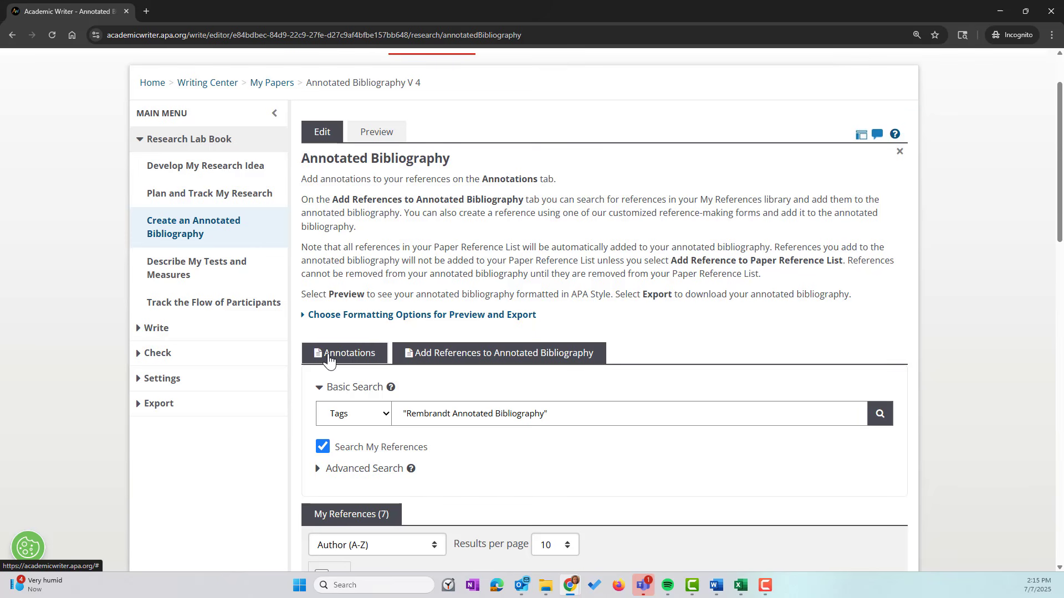
click(329, 360)
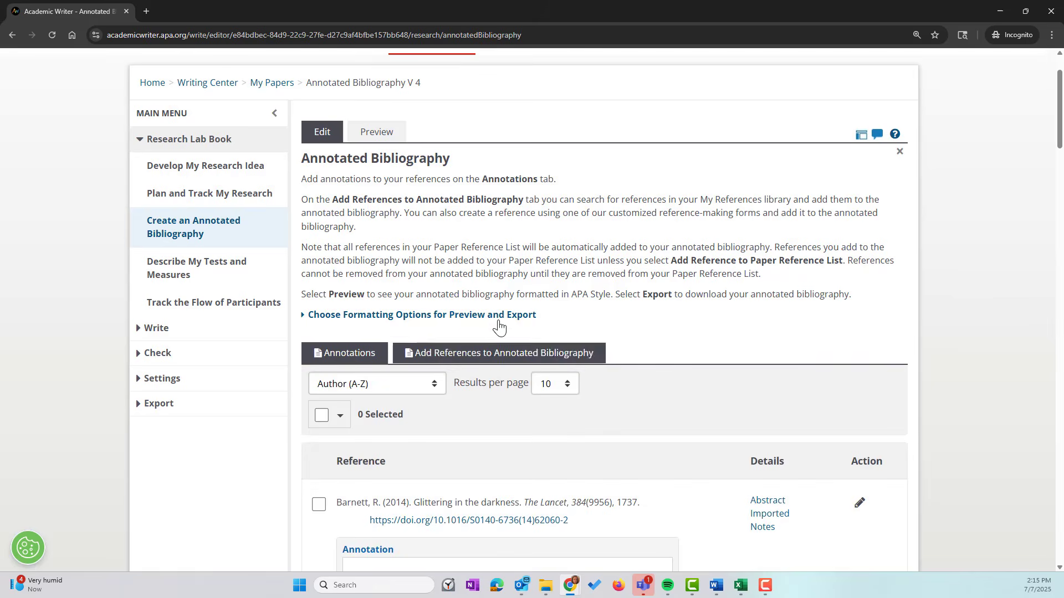
scroll(684, 431, down, 1)
scroll(683, 431, down, 4)
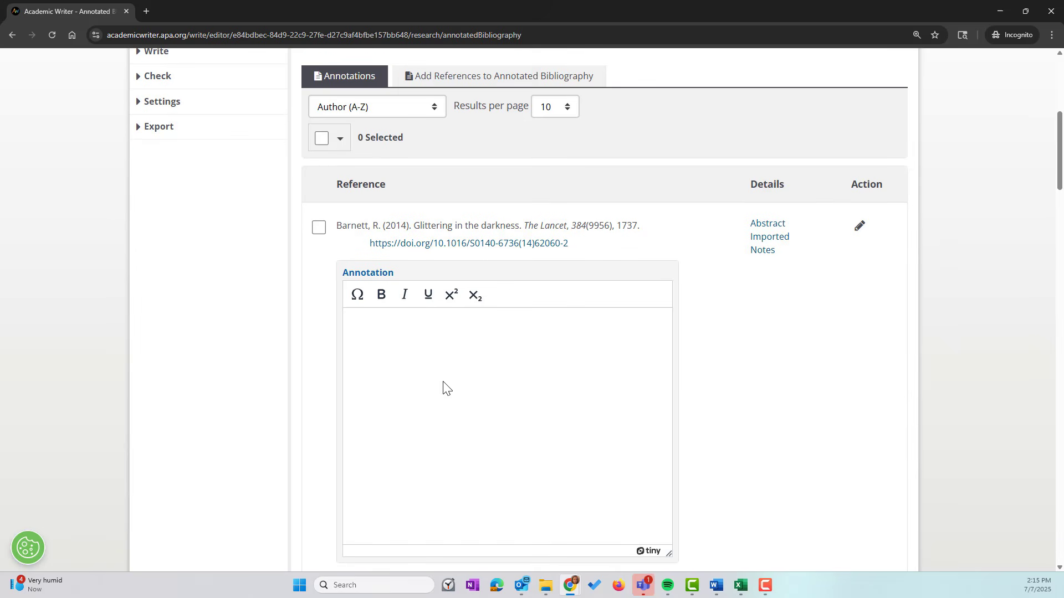
scroll(748, 432, down, 7)
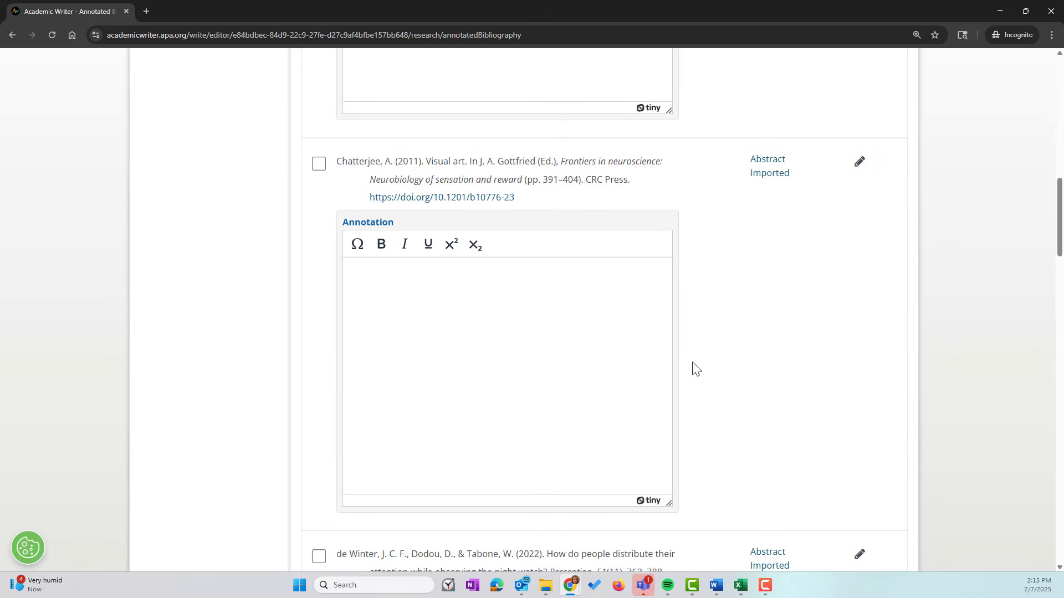
scroll(710, 380, down, 5)
scroll(710, 352, up, 18)
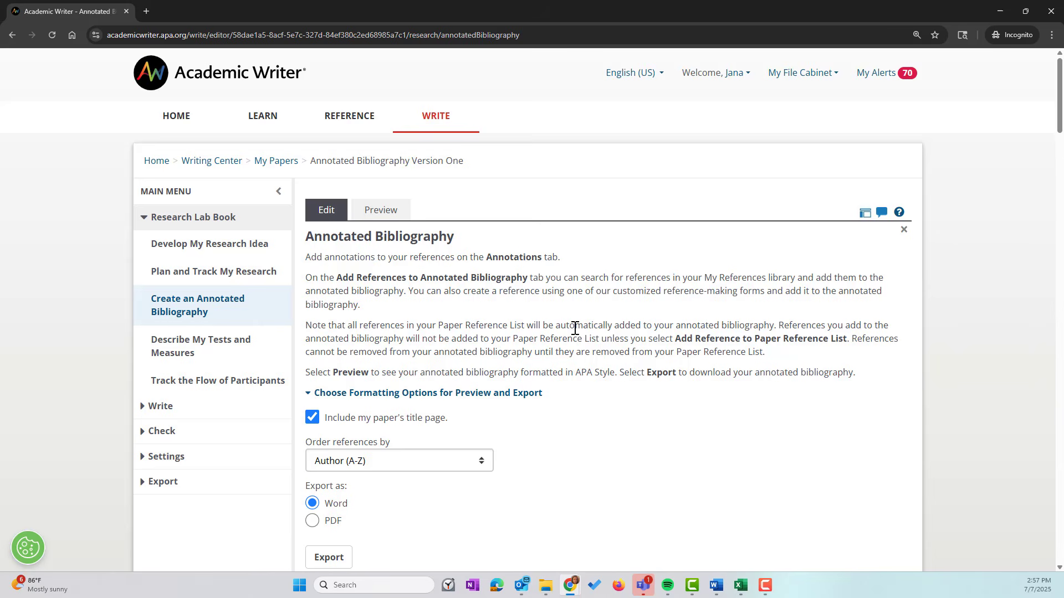
Review the annotations written under each reference in the paper "Annotated Bibliography Version One", down to the last reference
scroll(576, 319, down, 8)
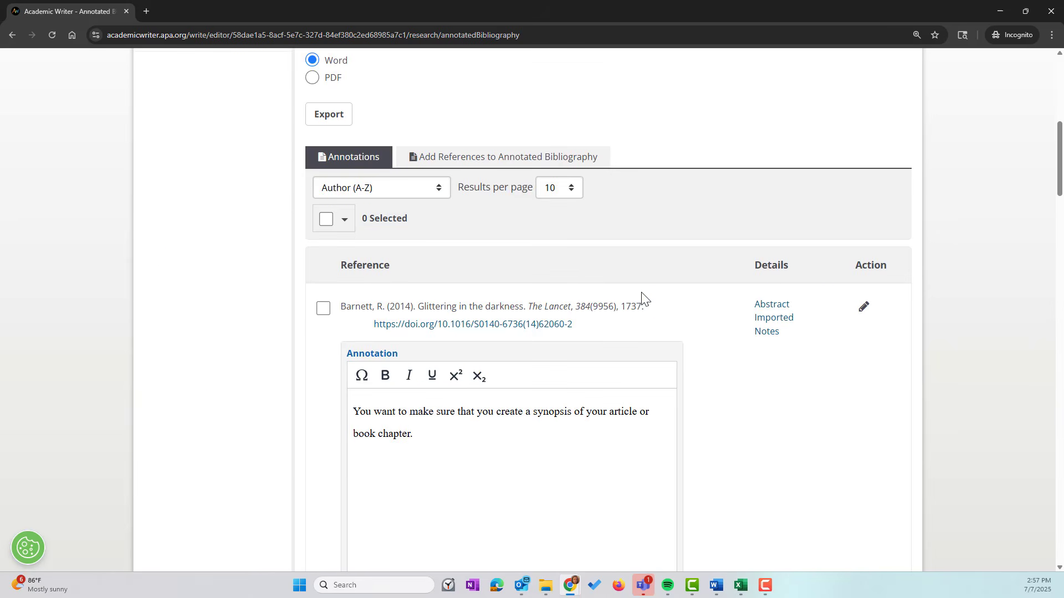
scroll(739, 350, down, 3)
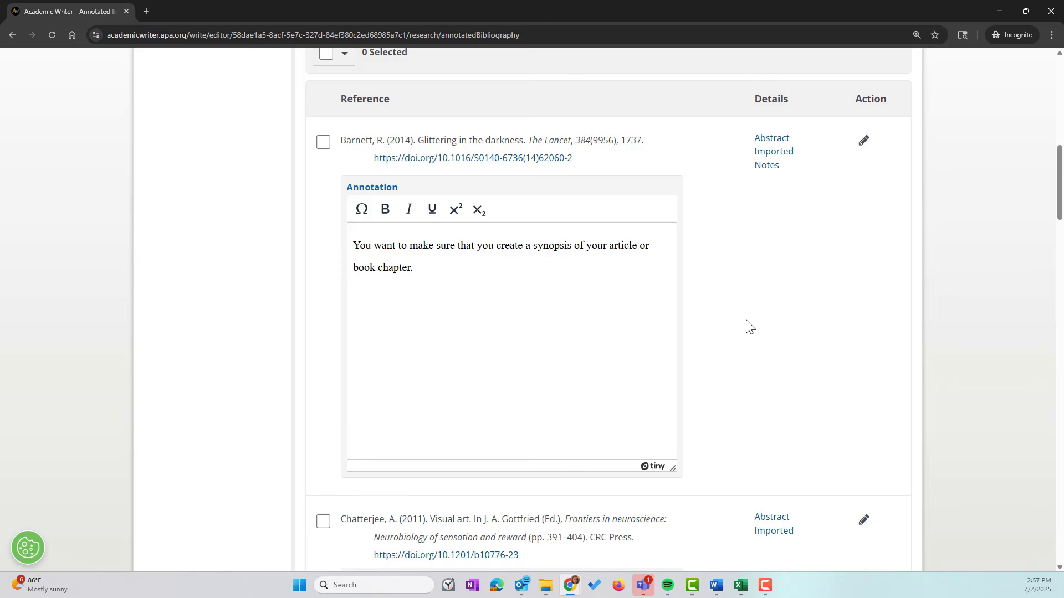
scroll(743, 322, down, 5)
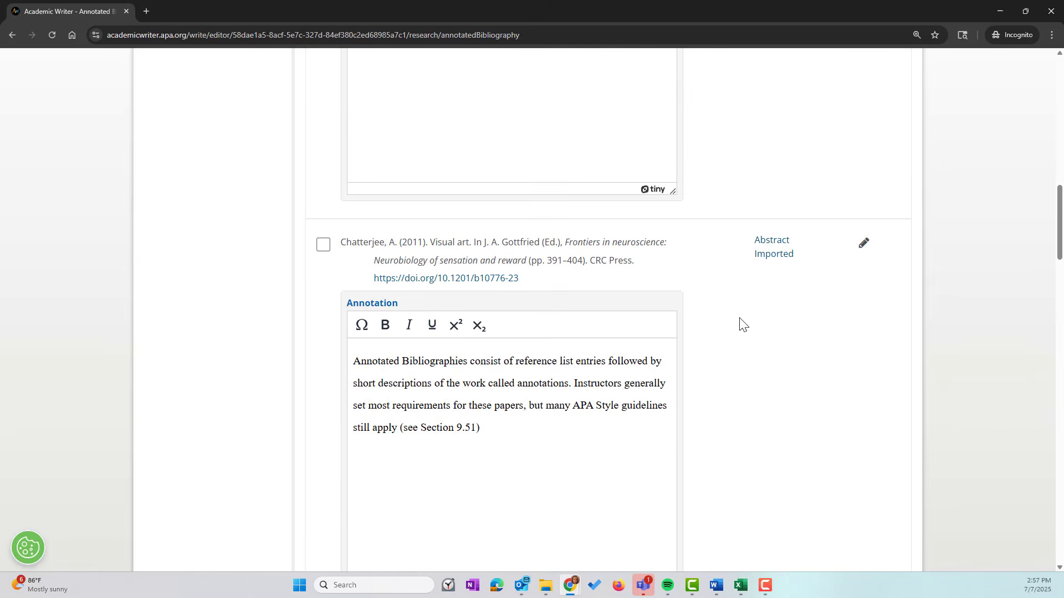
scroll(740, 319, down, 3)
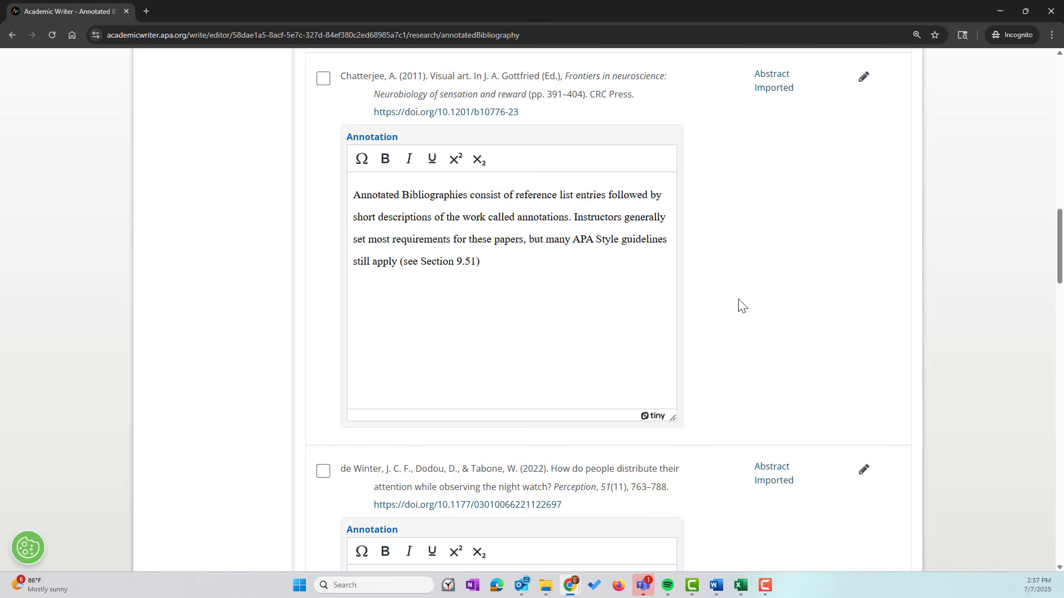
scroll(738, 304, down, 3)
scroll(741, 297, down, 1)
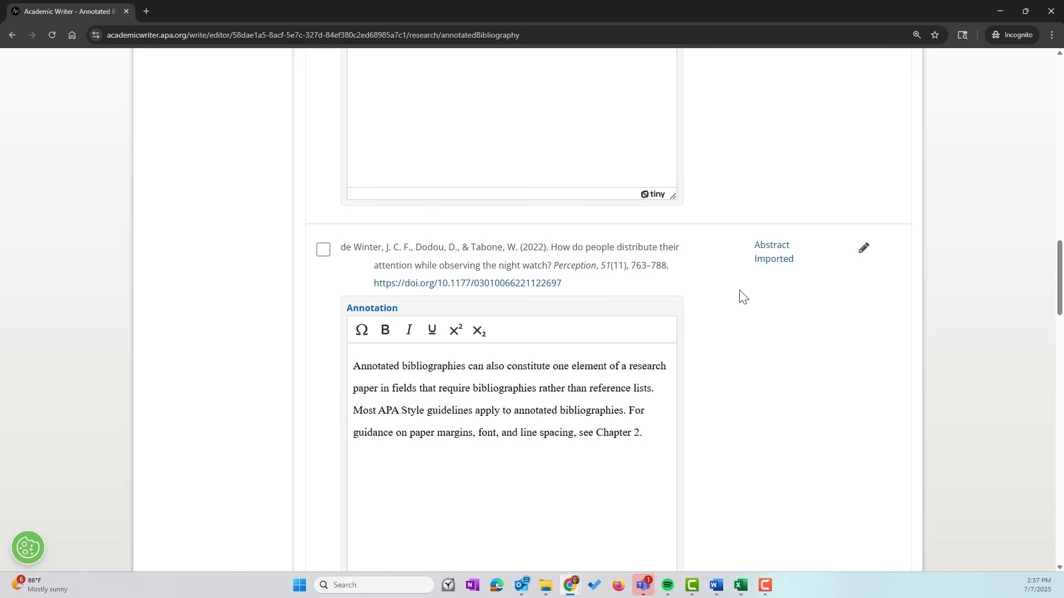
scroll(729, 258, down, 9)
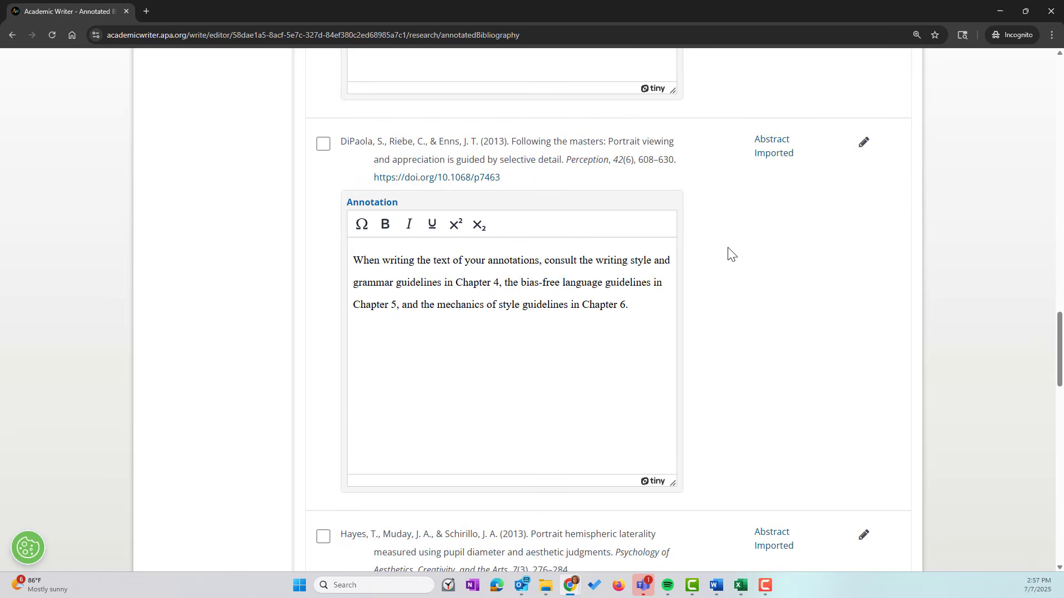
scroll(731, 254, up, 5)
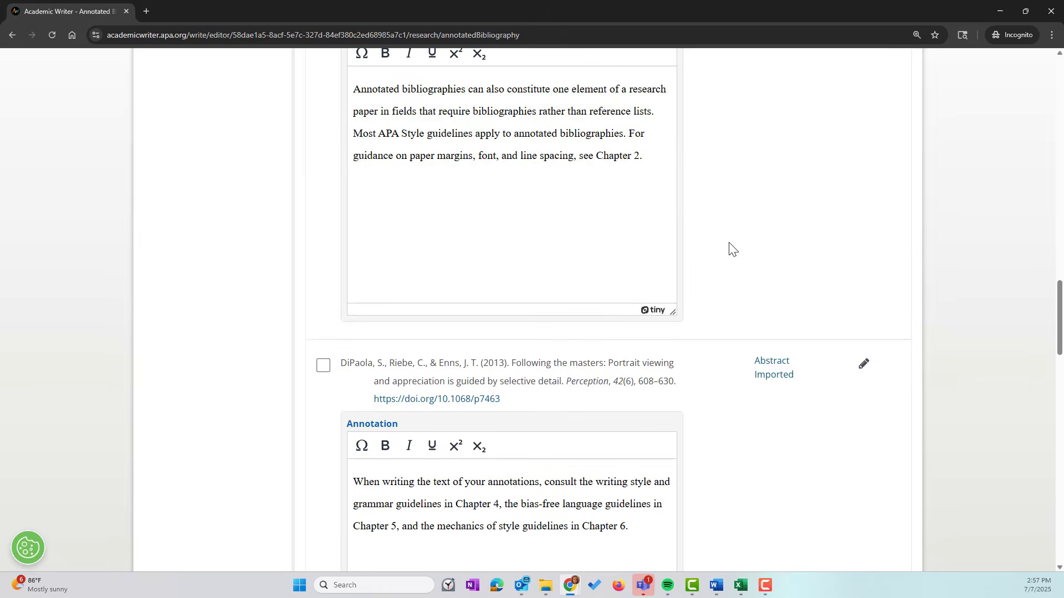
scroll(730, 249, down, 13)
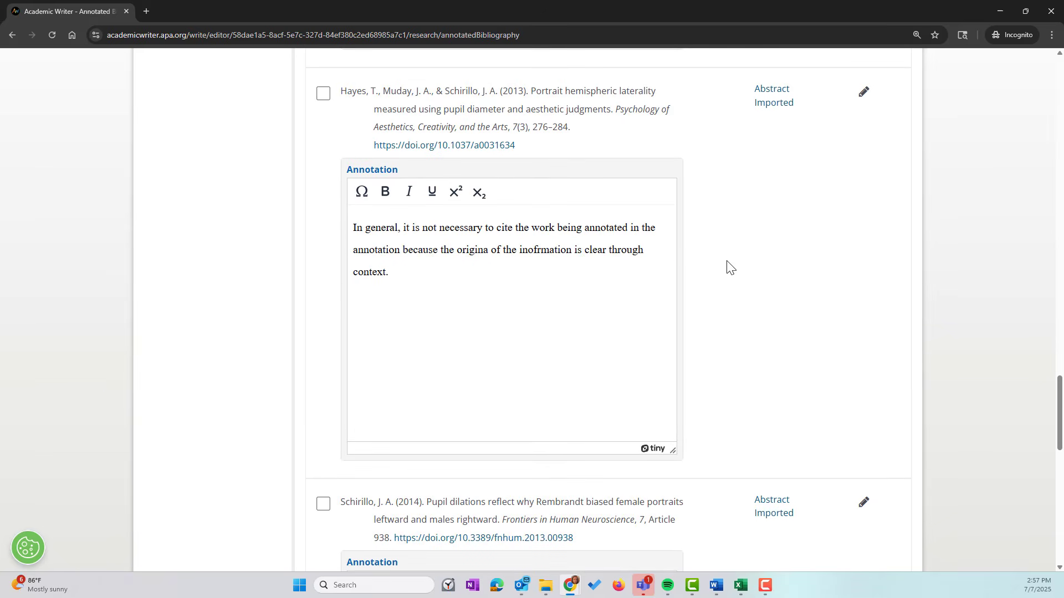
scroll(730, 260, down, 5)
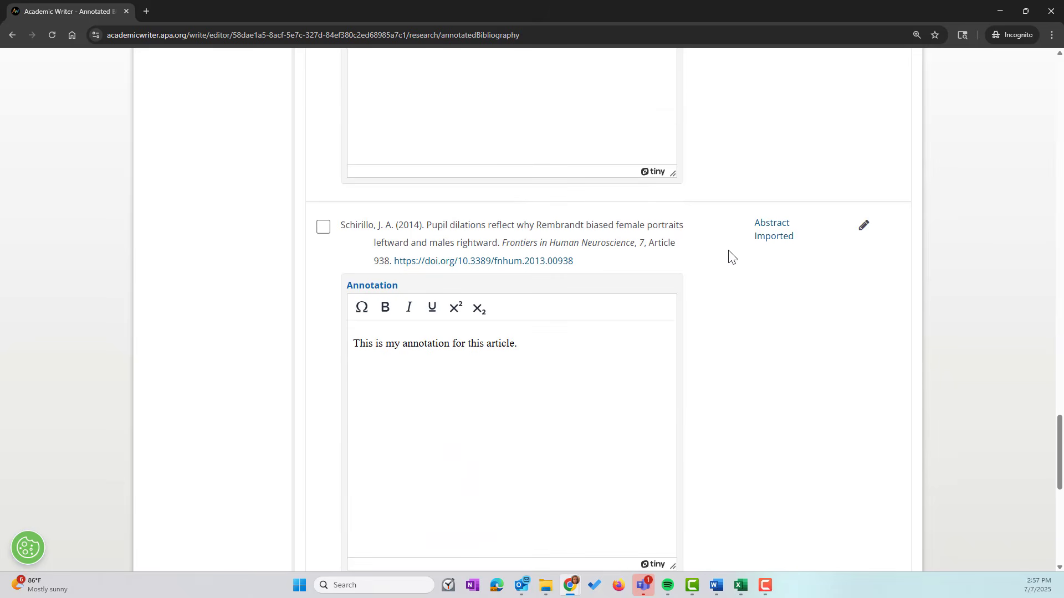
Append "We are going to demonstrate the text box functionality." to the annotation of the "Pupil dilations" article and save it
click(569, 342)
text(We are going )
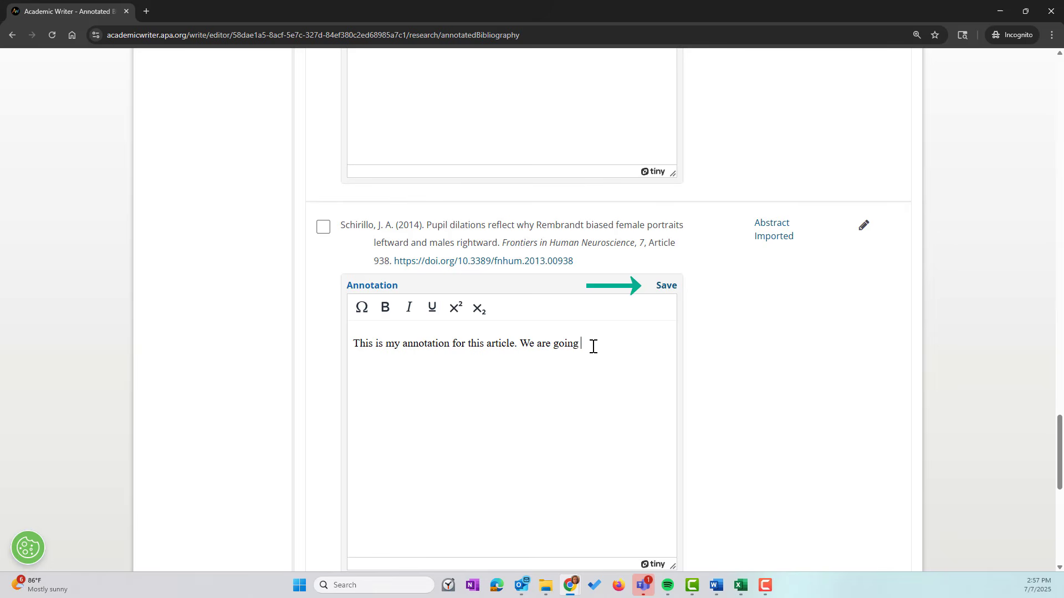
text(to demonstrate the text box function)
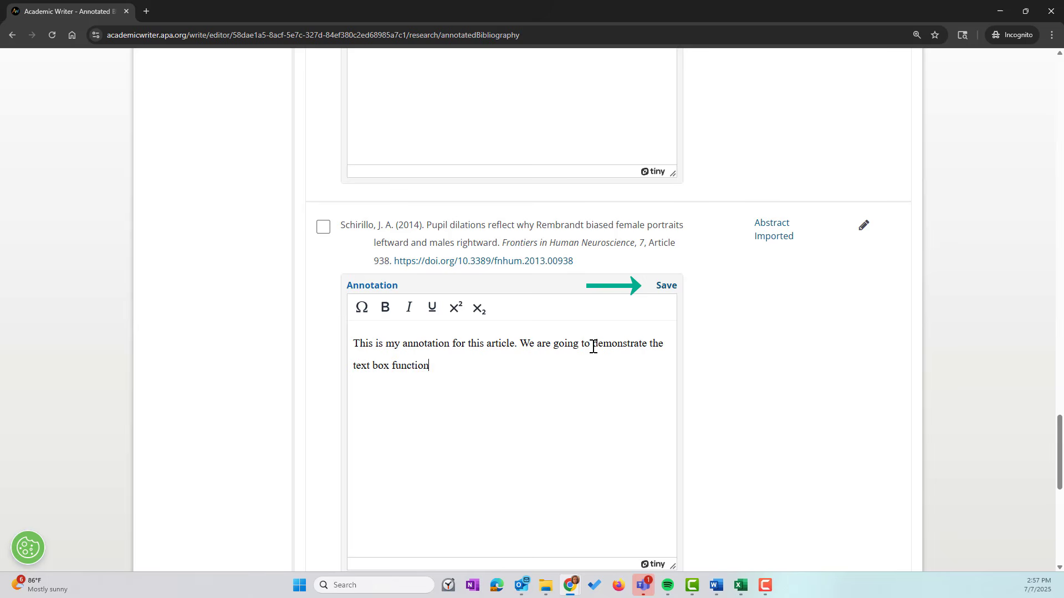
text(ality.)
click(667, 285)
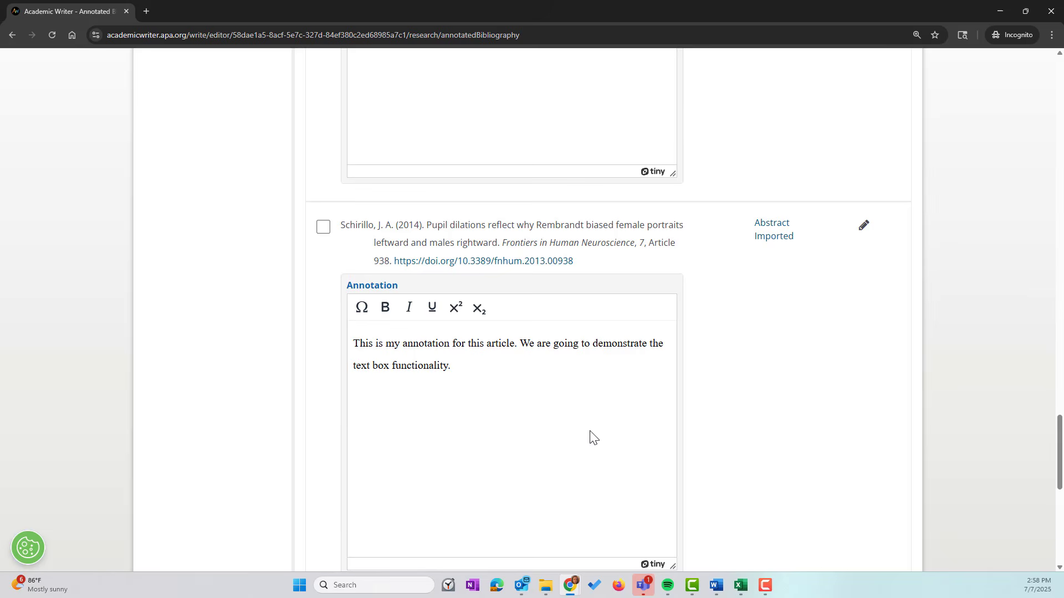
Save the annotation of the "Portrait hemispheric laterality" article and return to the formatting options for preview and export
scroll(620, 422, up, 4)
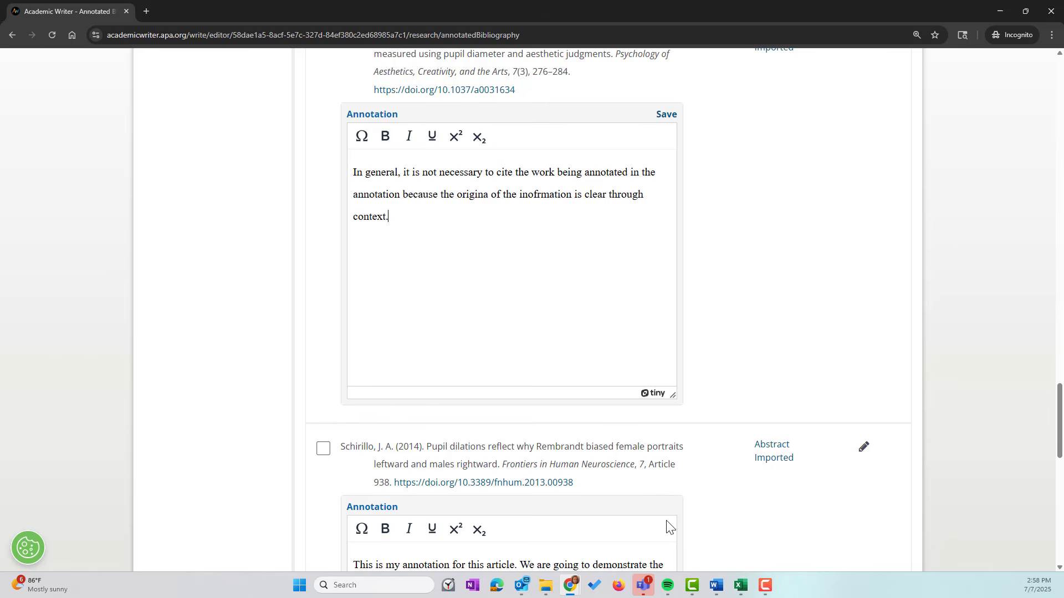
click(667, 115)
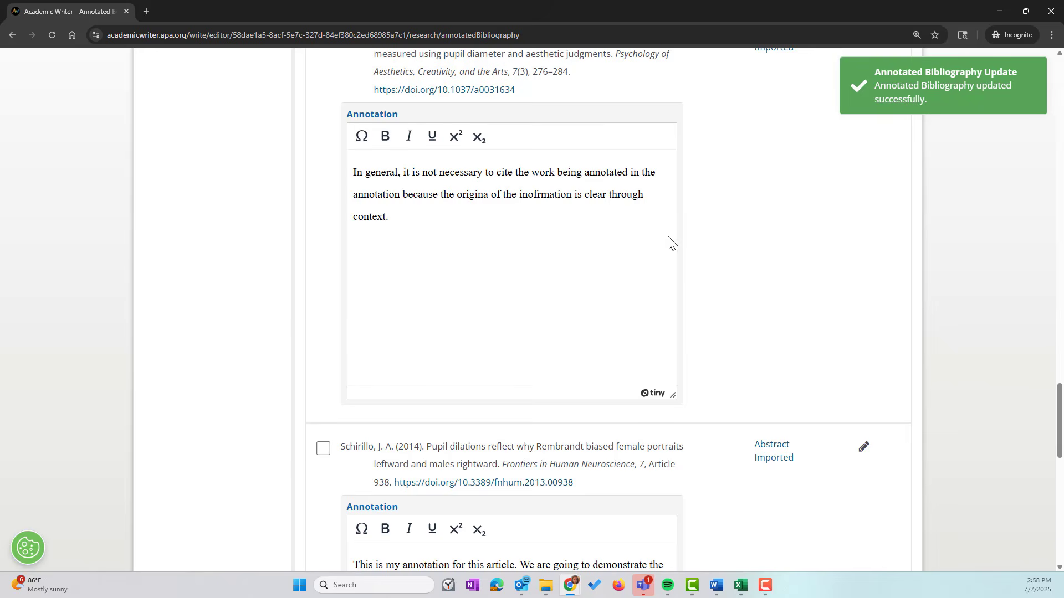
scroll(728, 278, up, 10)
scroll(732, 285, up, 15)
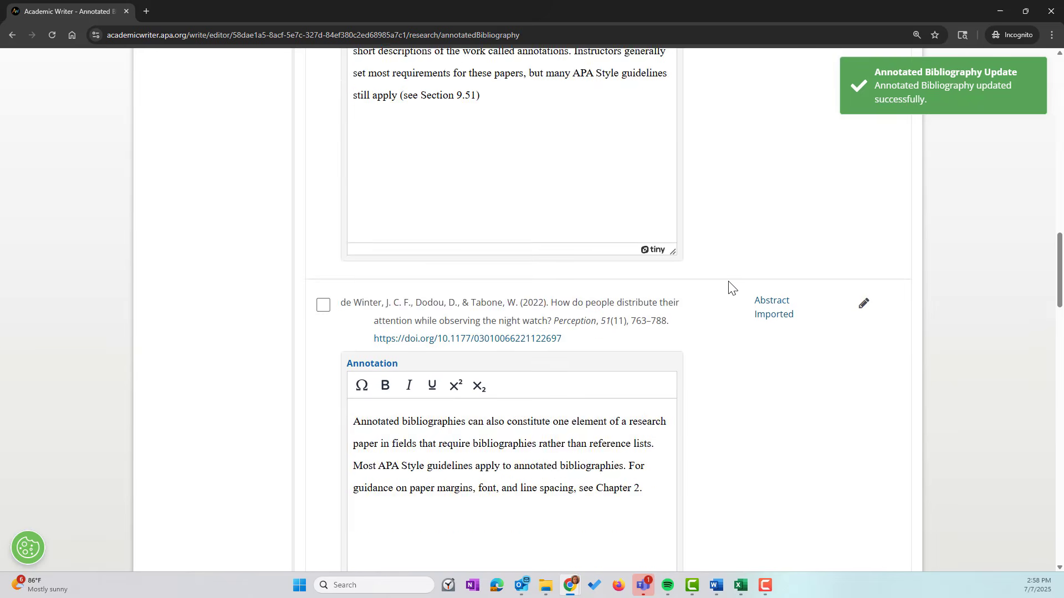
scroll(714, 294, up, 5)
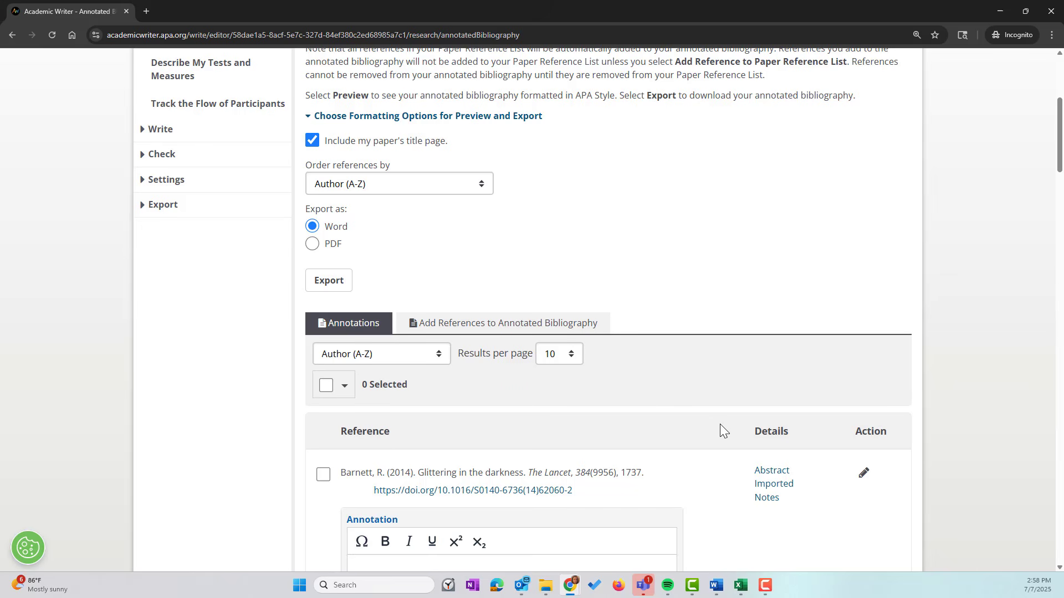
scroll(716, 421, up, 4)
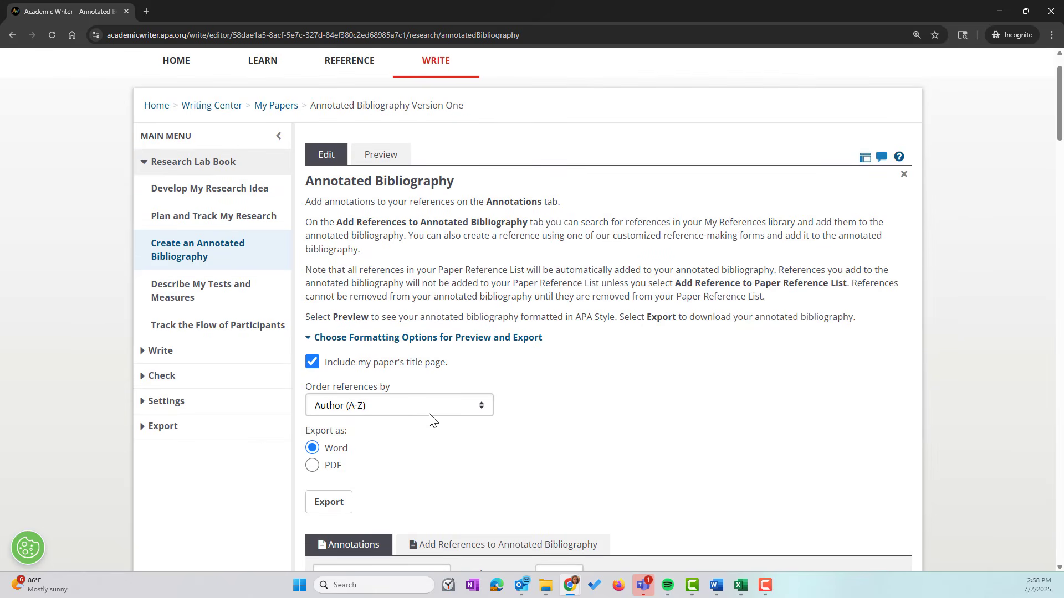
Check the ordering options for the references, keeping Author (A-Z), and preview the bibliography's title page
click(482, 410)
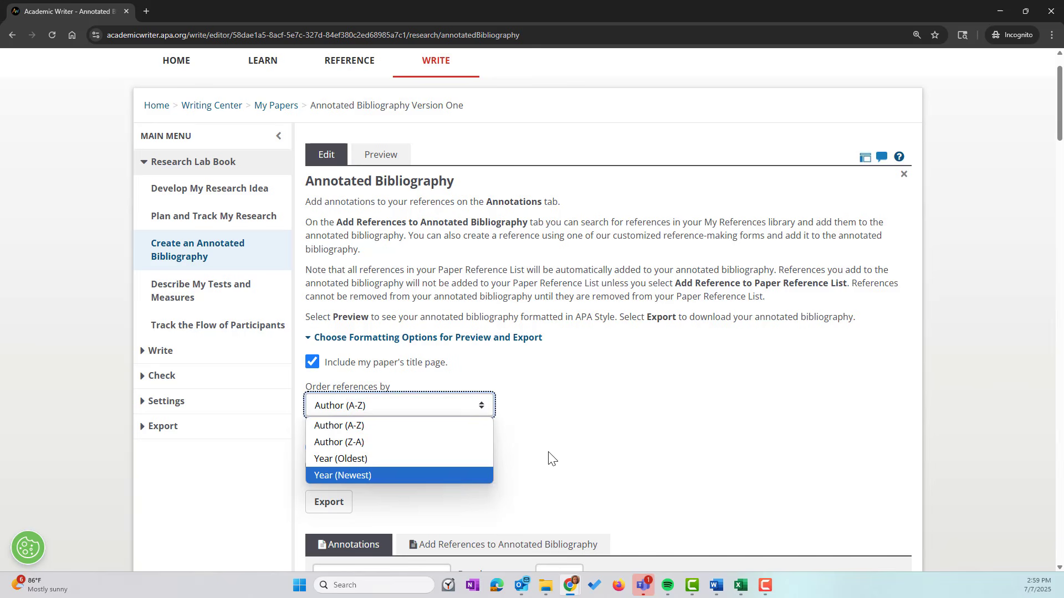
click(560, 391)
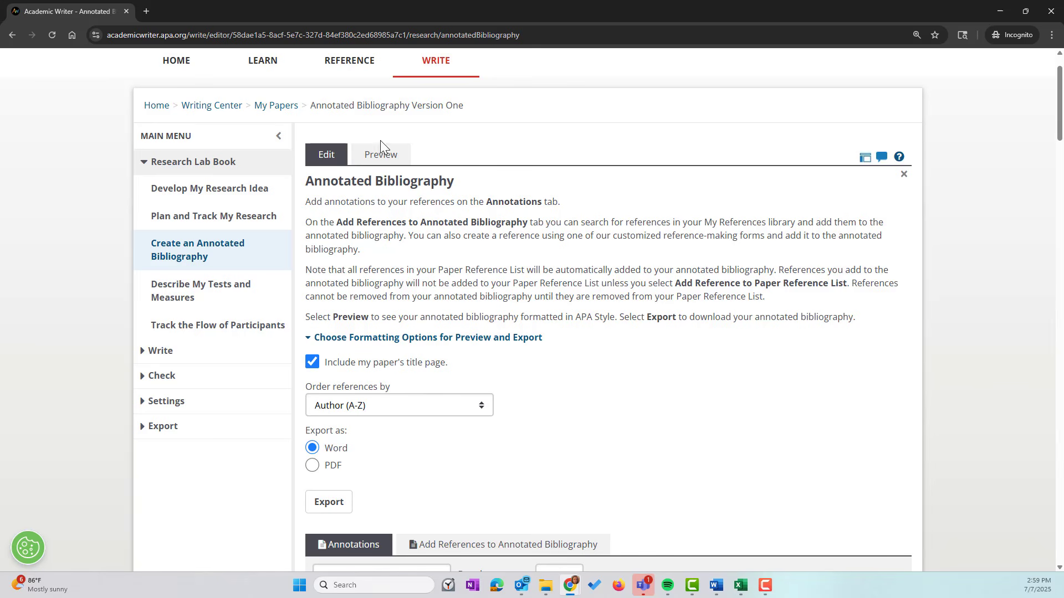
click(371, 158)
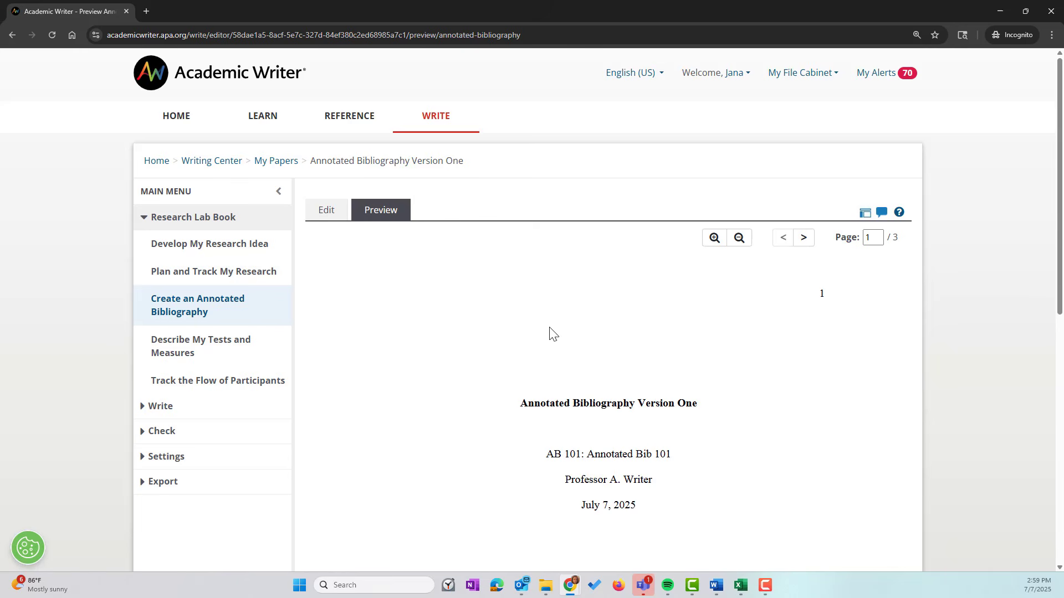
scroll(707, 441, down, 2)
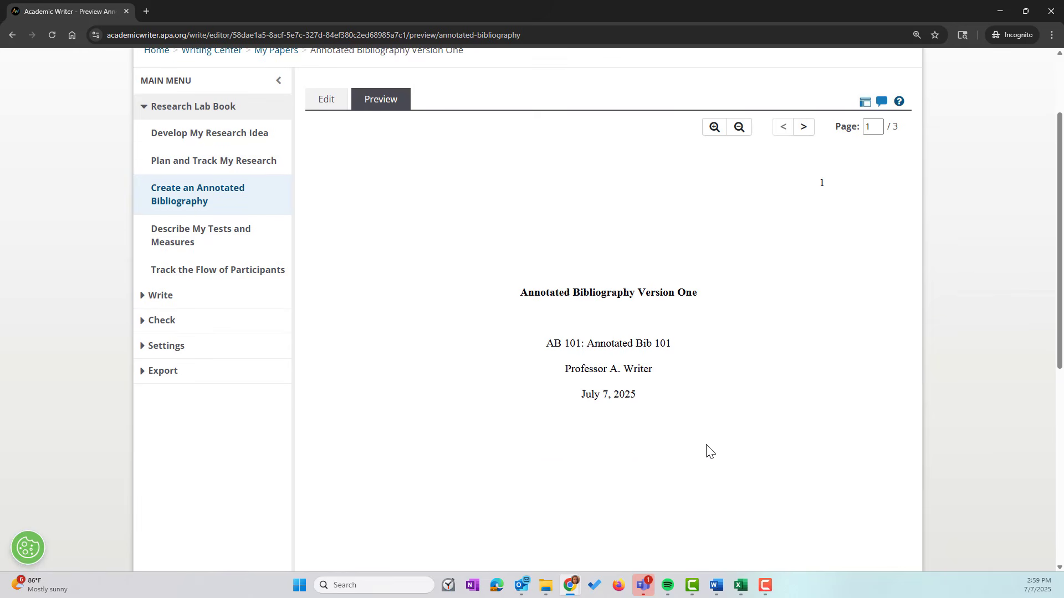
scroll(715, 446, down, 5)
scroll(731, 420, up, 7)
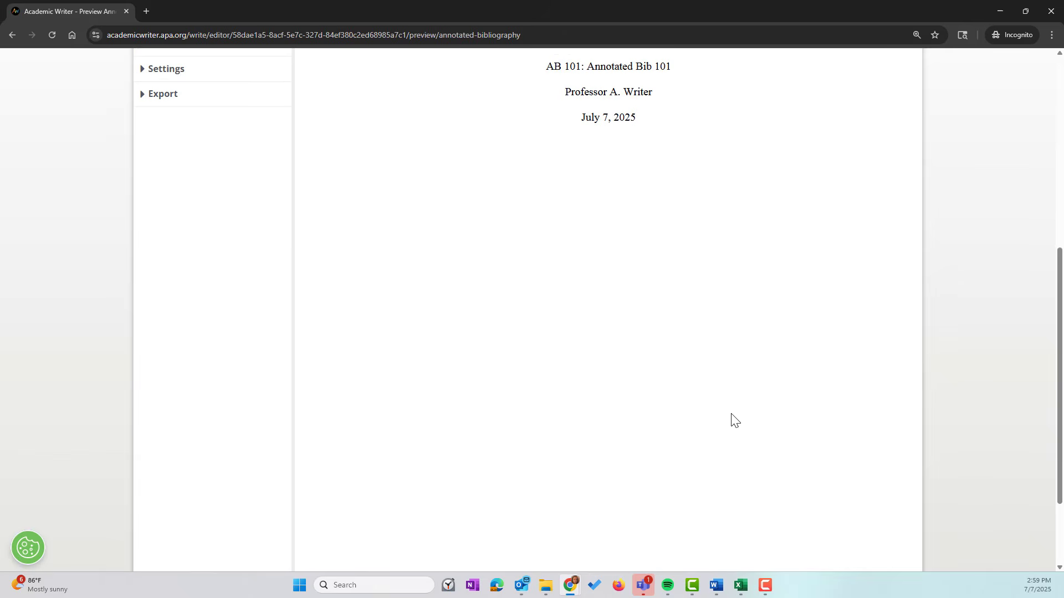
Examine the formatted references and annotations on pages 2 and 3 of the annotated bibliography preview
click(810, 241)
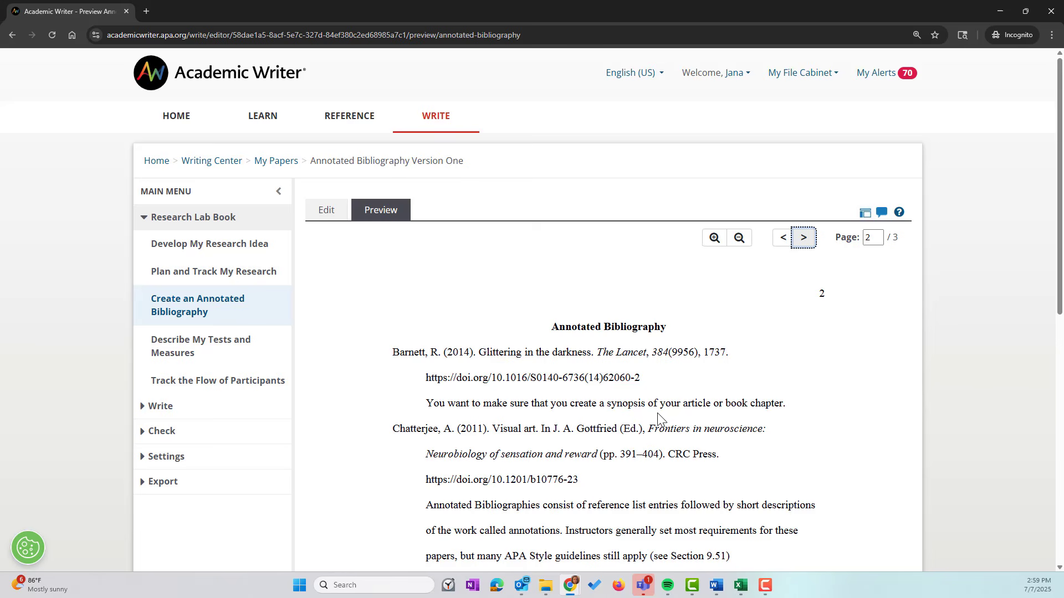
scroll(823, 465, down, 3)
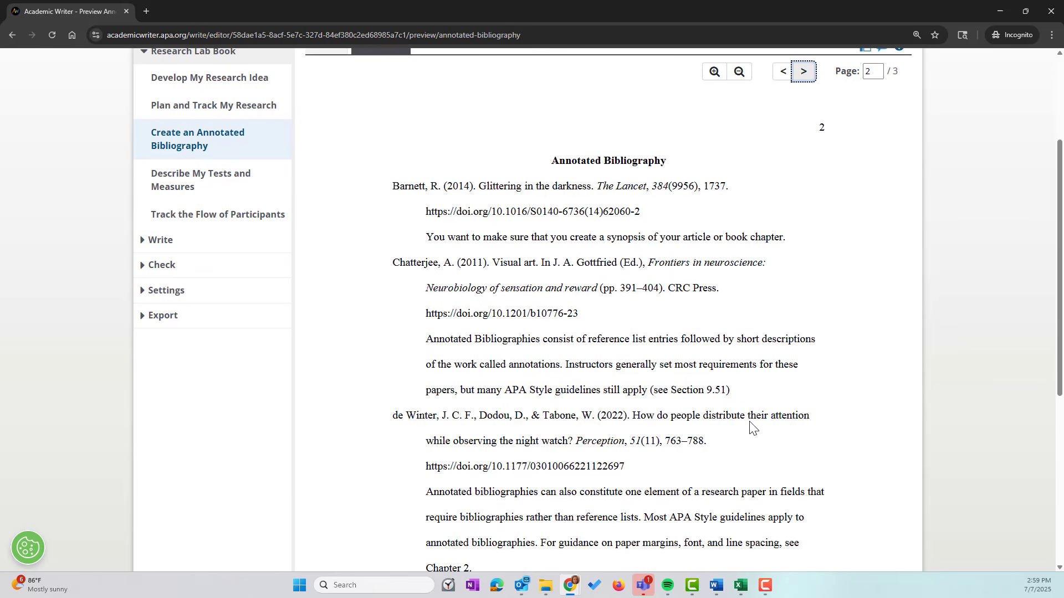
scroll(767, 437, down, 3)
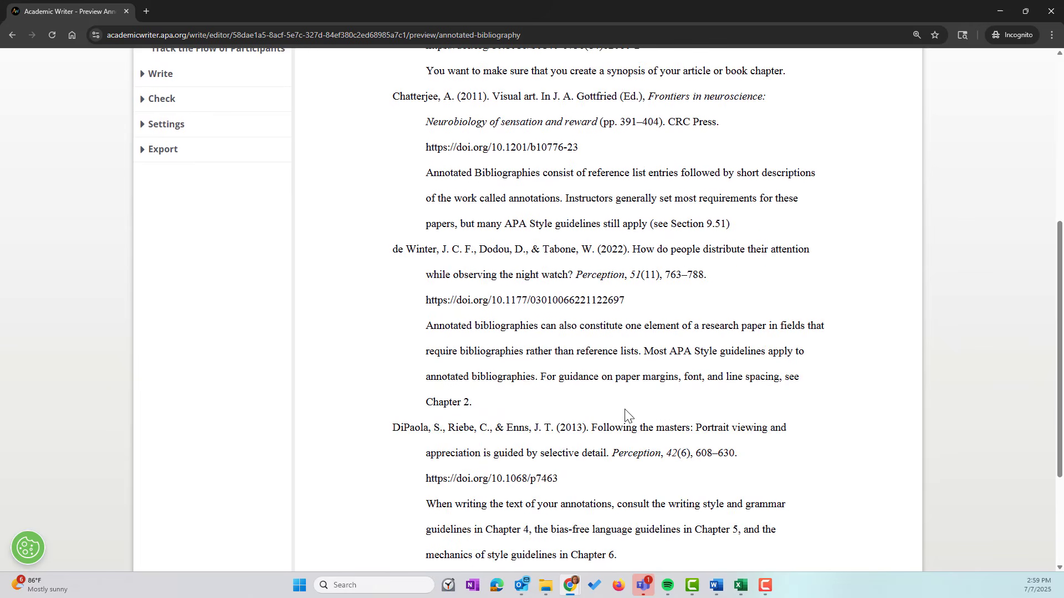
scroll(791, 382, down, 3)
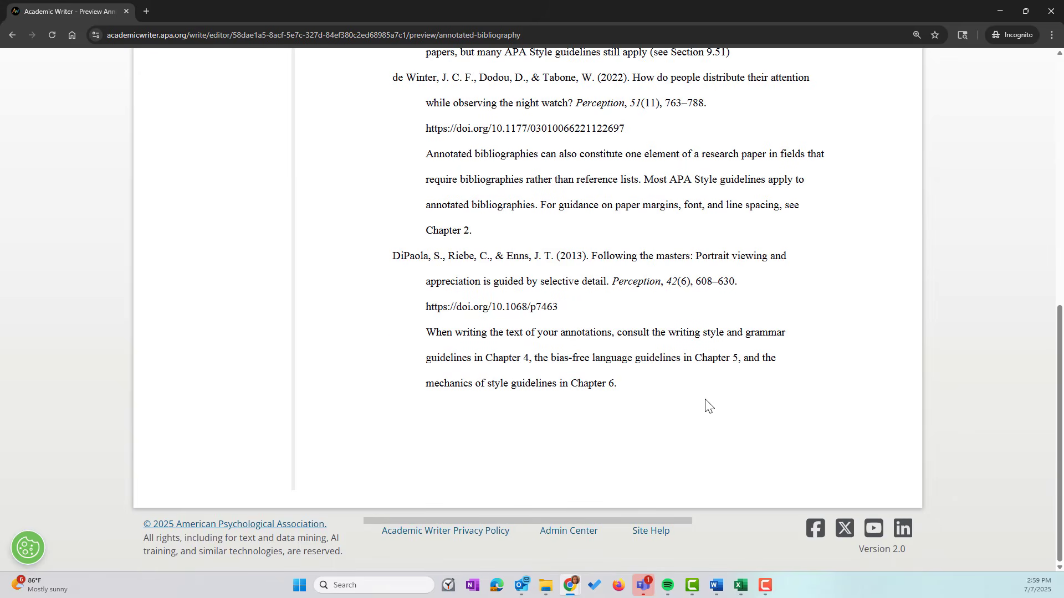
scroll(710, 405, up, 9)
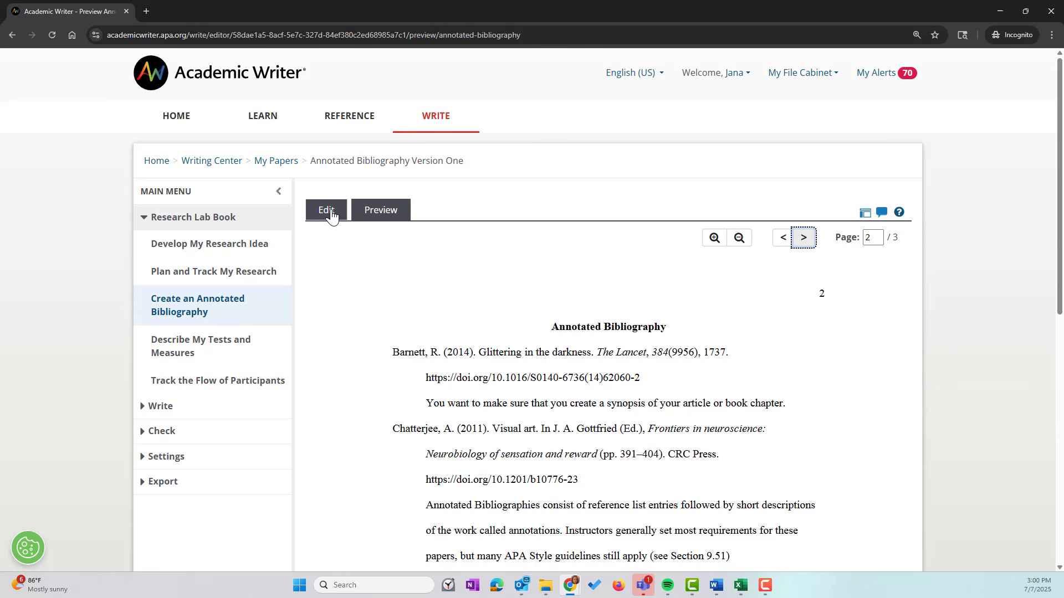
click(813, 248)
scroll(789, 454, down, 3)
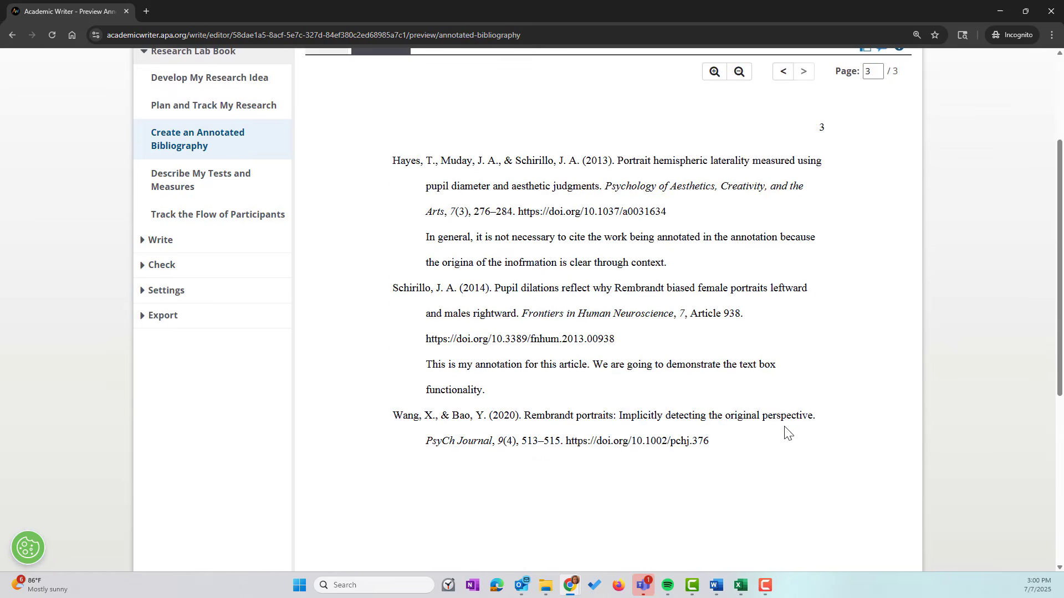
scroll(387, 252, up, 3)
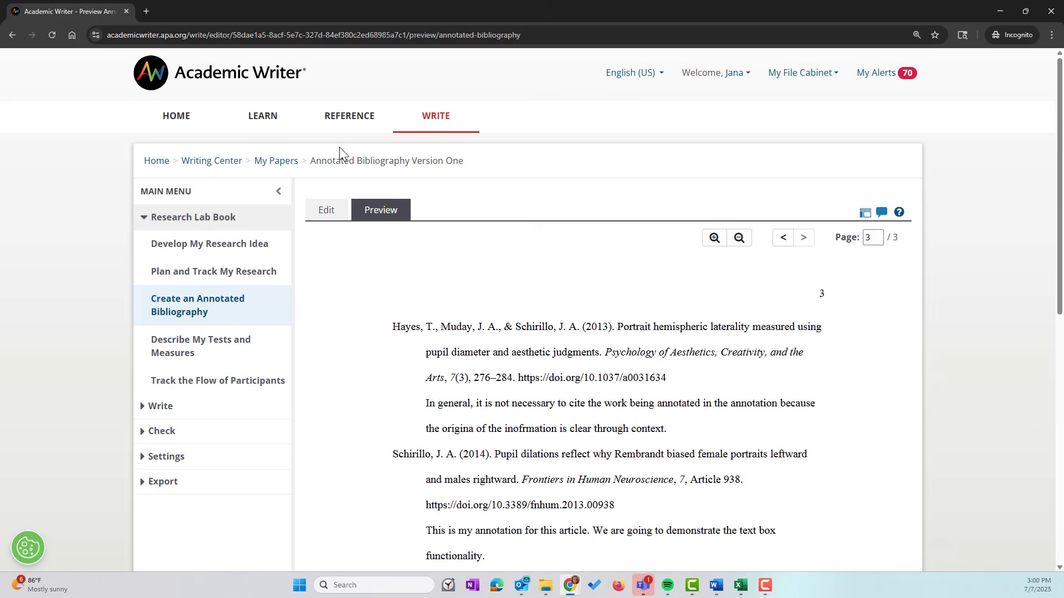
Return to editing and export the annotated bibliography as a Word file with the title page, ordered by Author (A-Z)
click(326, 214)
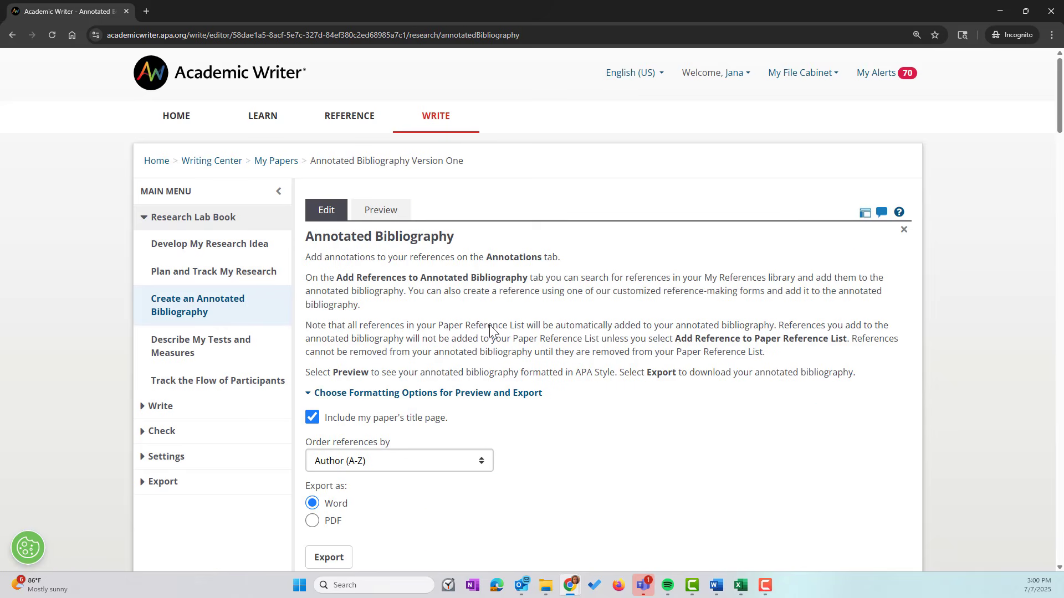
scroll(609, 435, down, 5)
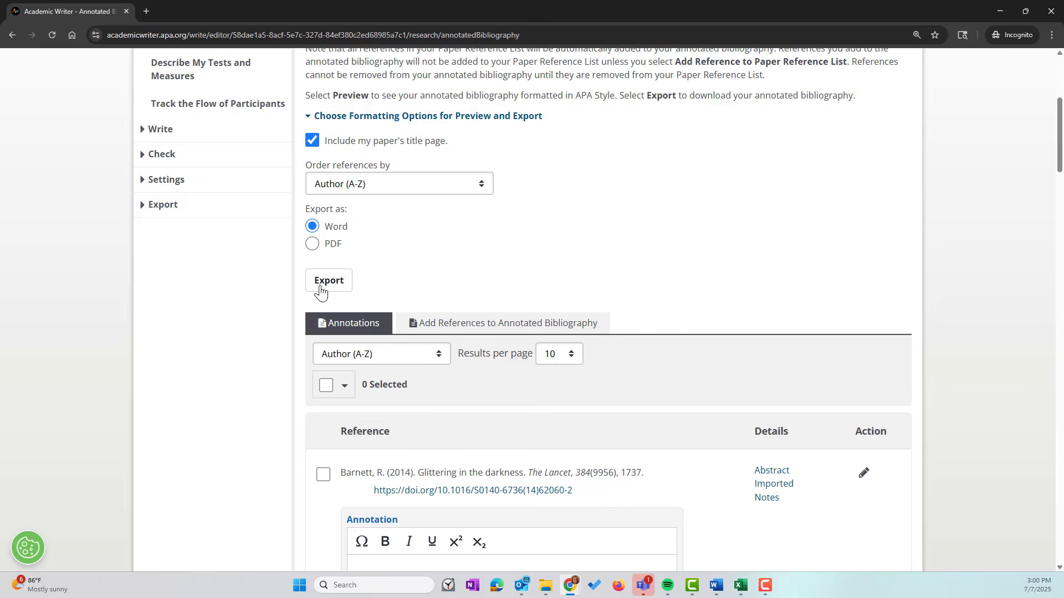
click(328, 284)
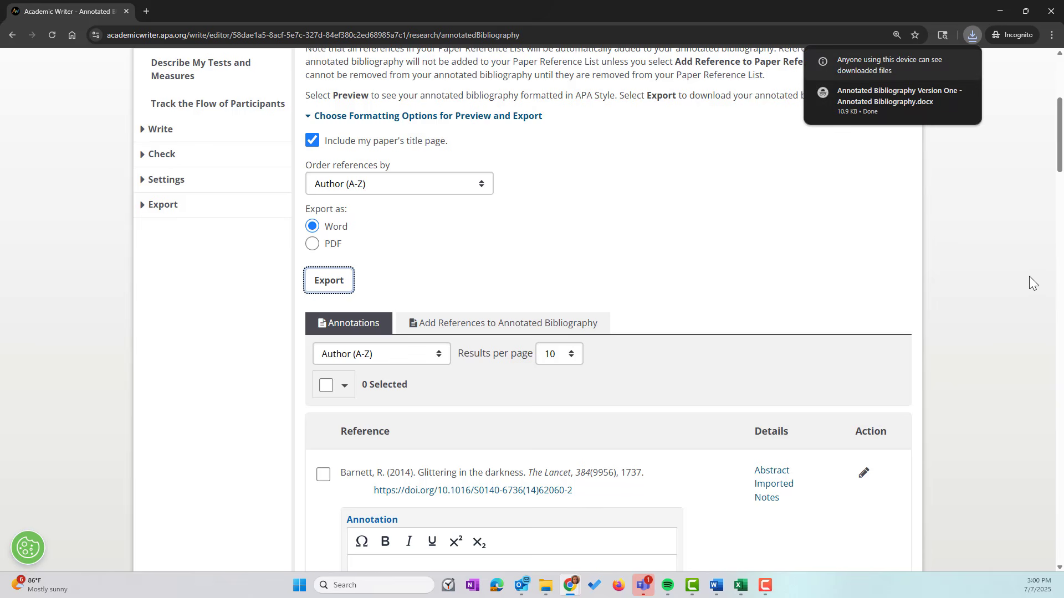
Open the exported "Annotated Bibliography Version One - Annotated Bibliography.docx" in Word, maximize the window and review the title page, references and annotations
click(871, 96)
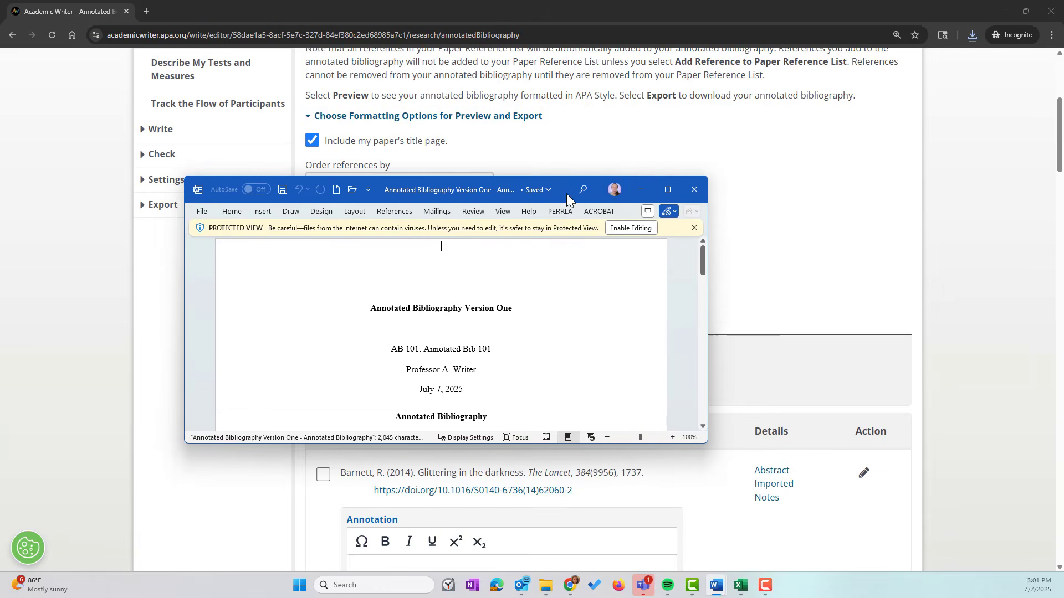
click(667, 189)
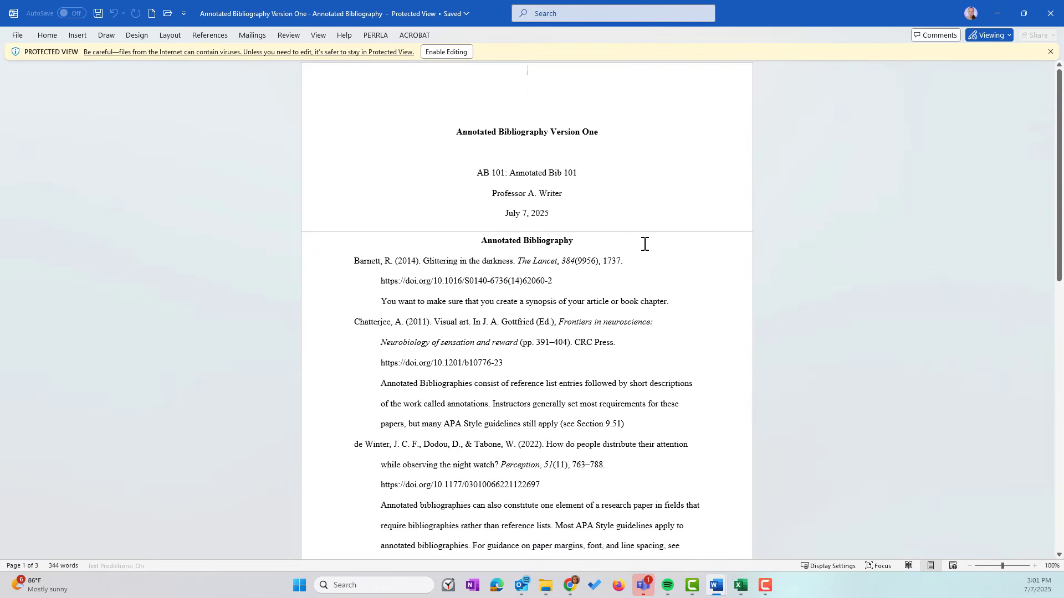
scroll(682, 400, down, 8)
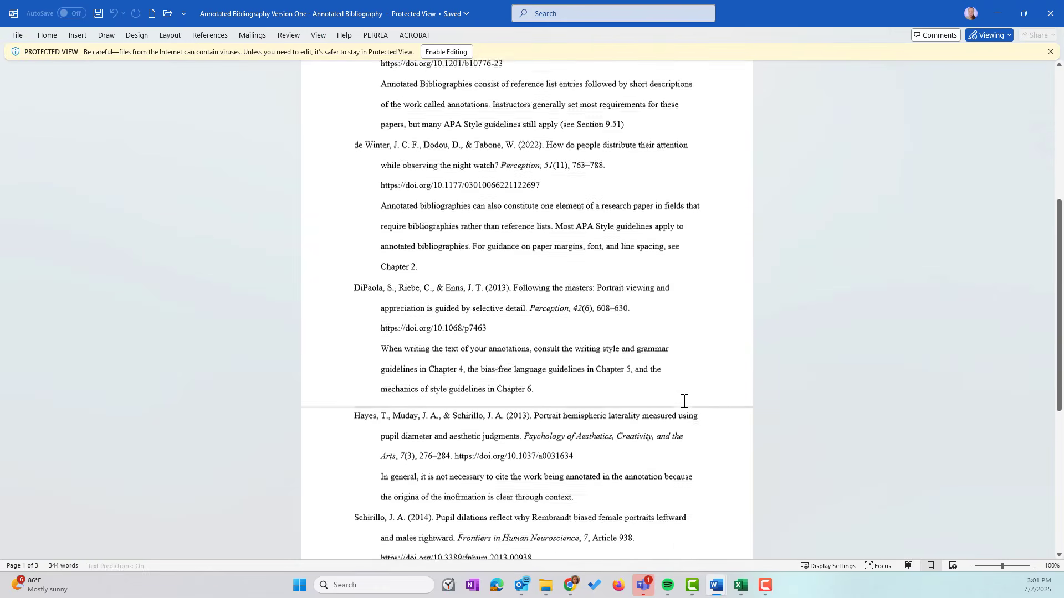
scroll(685, 413, up, 8)
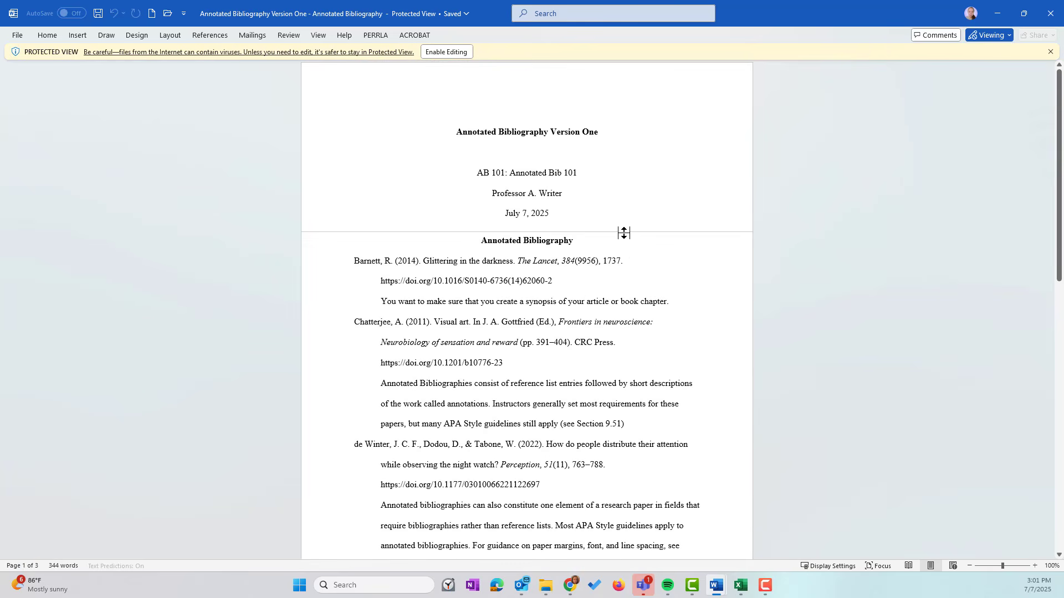
double_click(624, 232)
scroll(712, 230, up, 9)
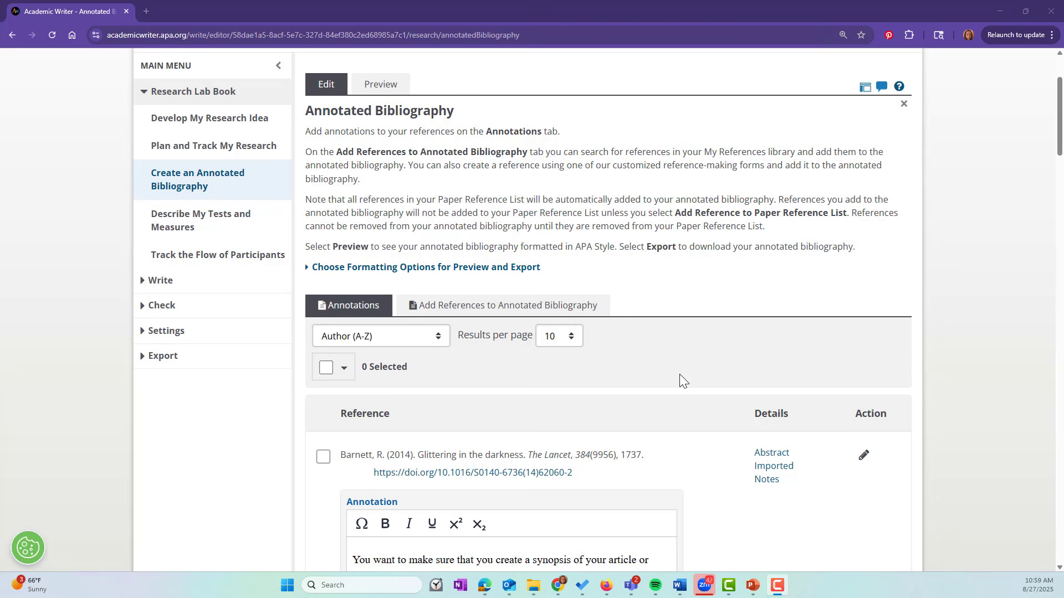
Select all references in the annotated bibliography of "Annotated Bibliography Version One" and add them to the Paper Reference List
scroll(693, 372, down, 1)
scroll(702, 363, down, 6)
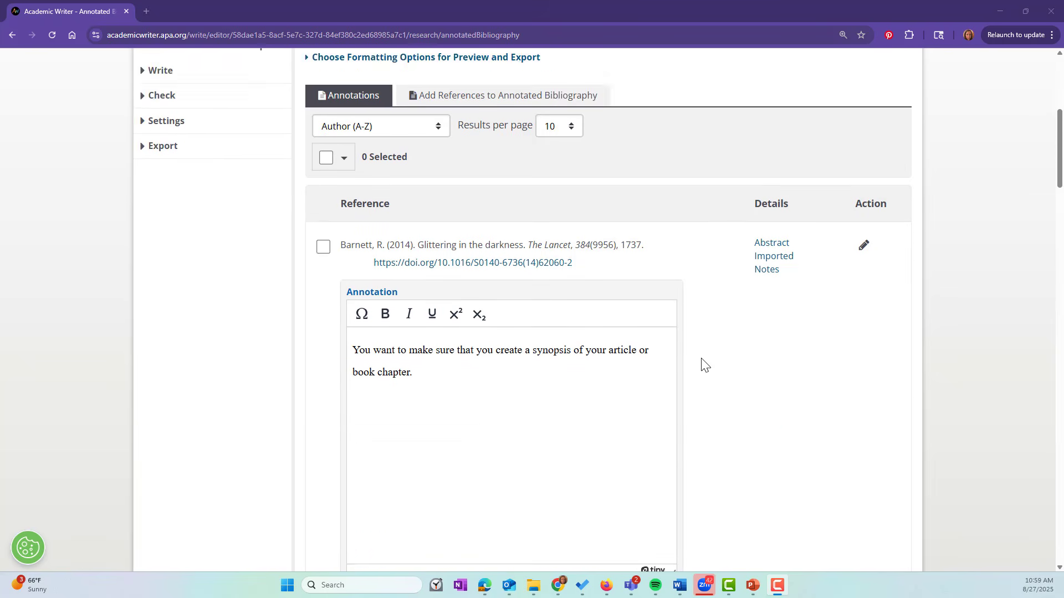
scroll(718, 338, up, 7)
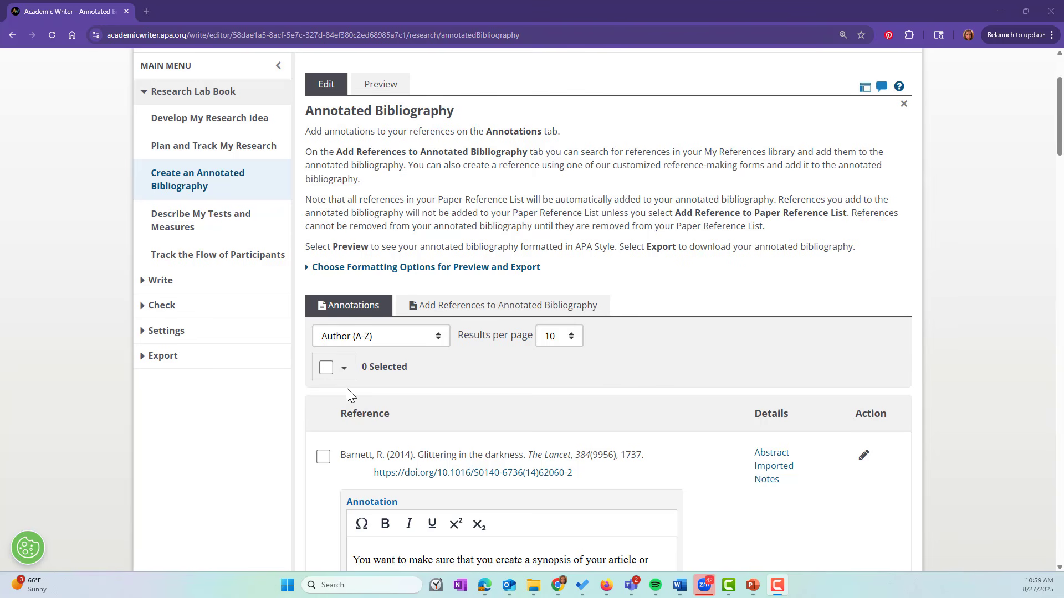
click(327, 367)
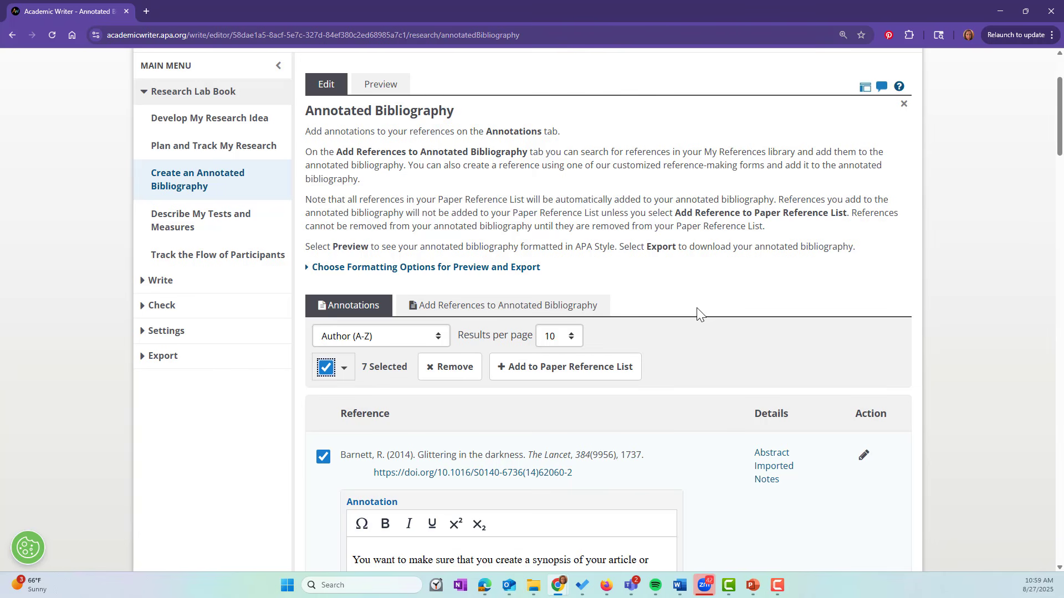
click(545, 375)
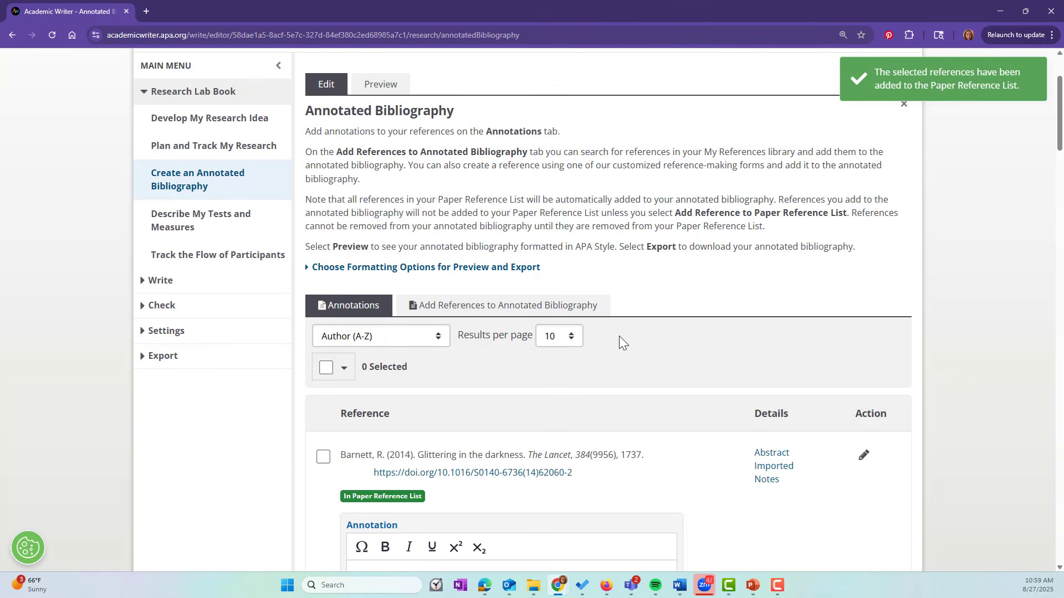
Open the body of the paper for writing and review the references in its Paper Reference List
click(160, 280)
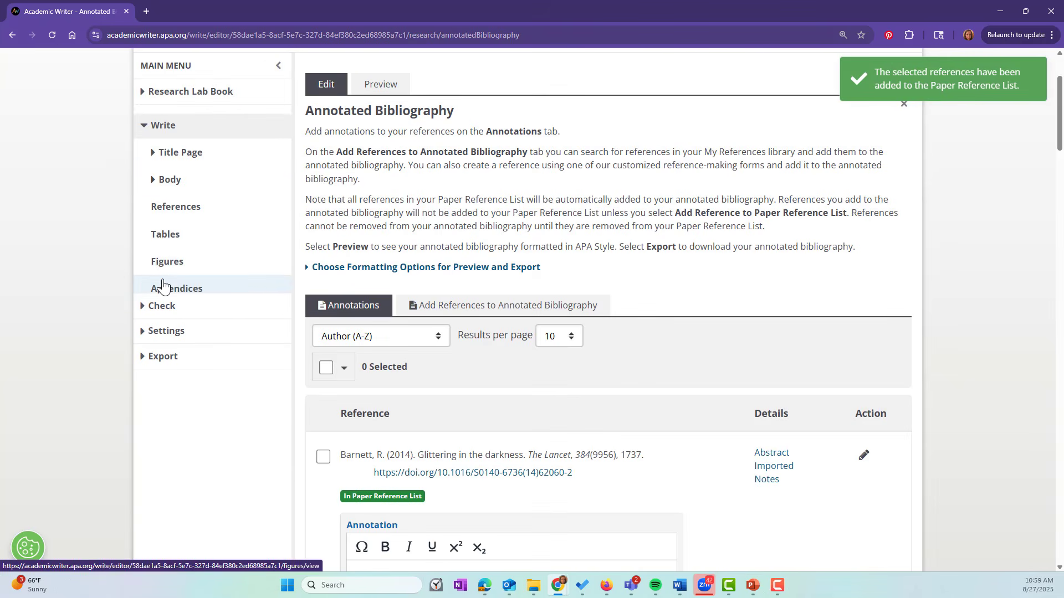
click(171, 173)
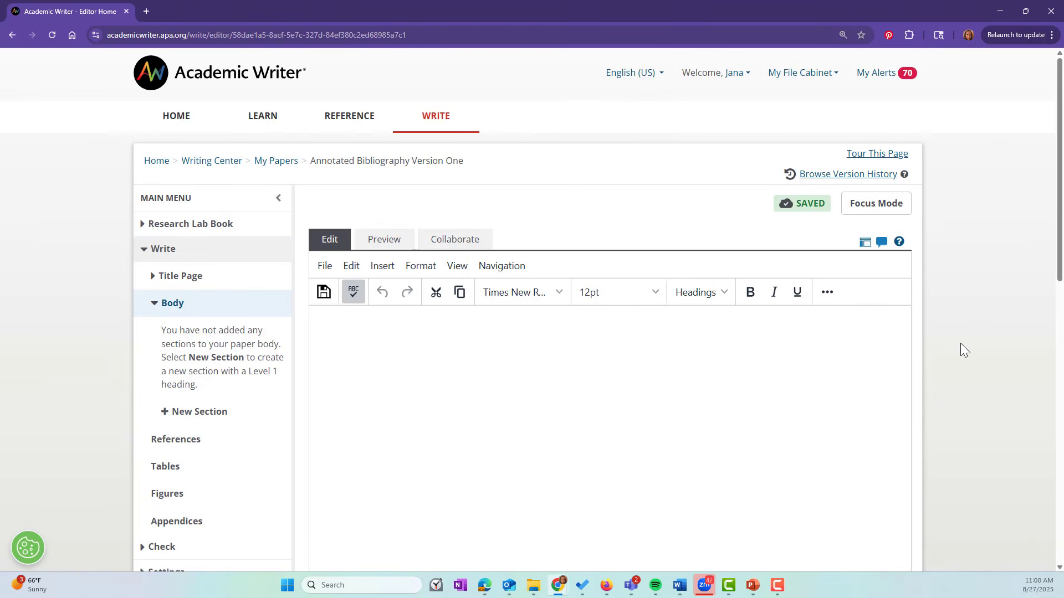
scroll(960, 348, down, 5)
scroll(961, 348, down, 5)
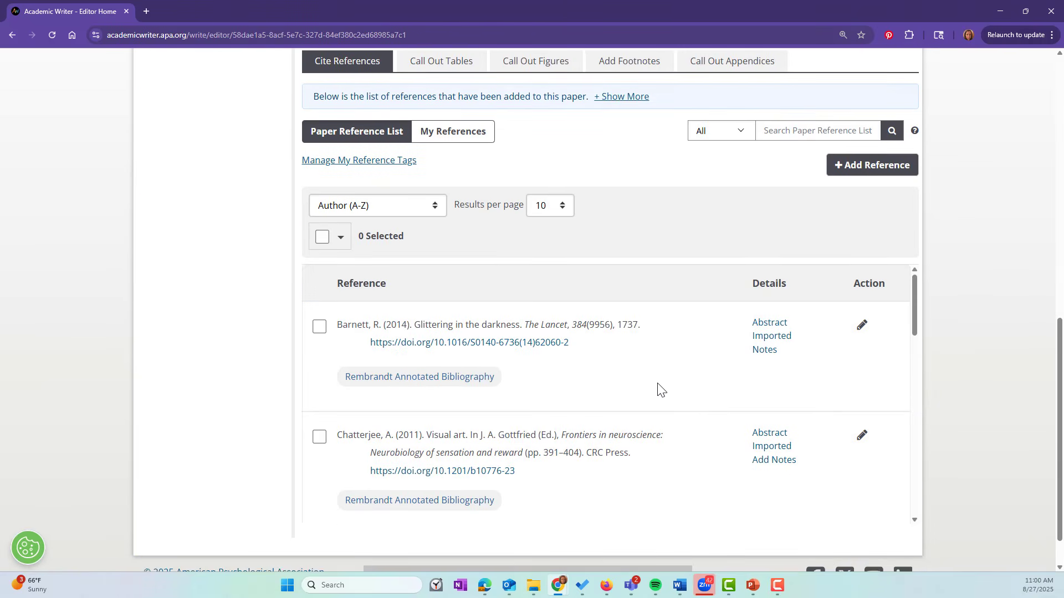
scroll(665, 392, down, 15)
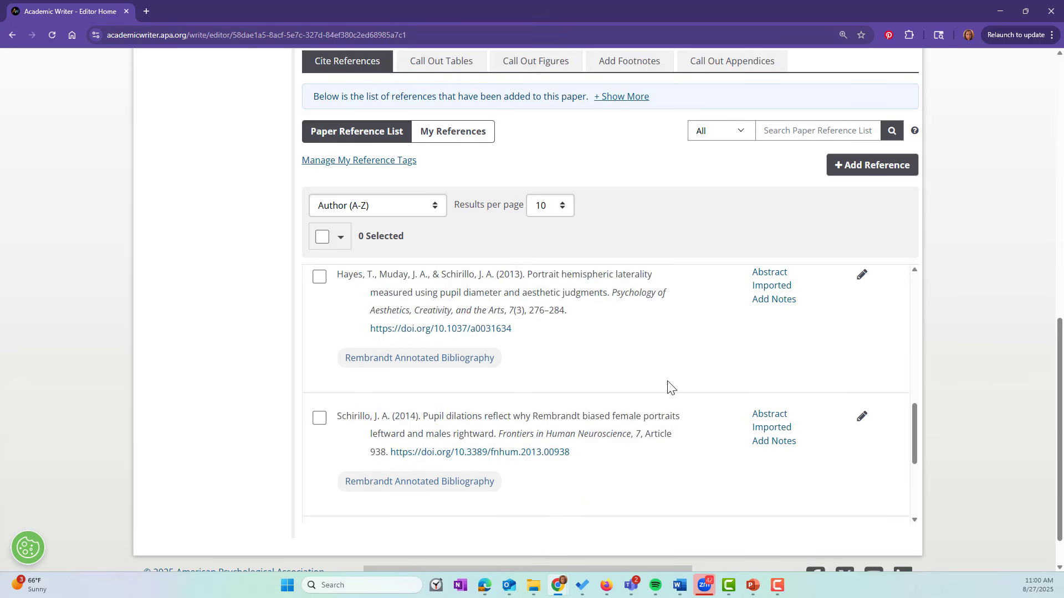
scroll(668, 392, down, 1)
scroll(676, 410, up, 1)
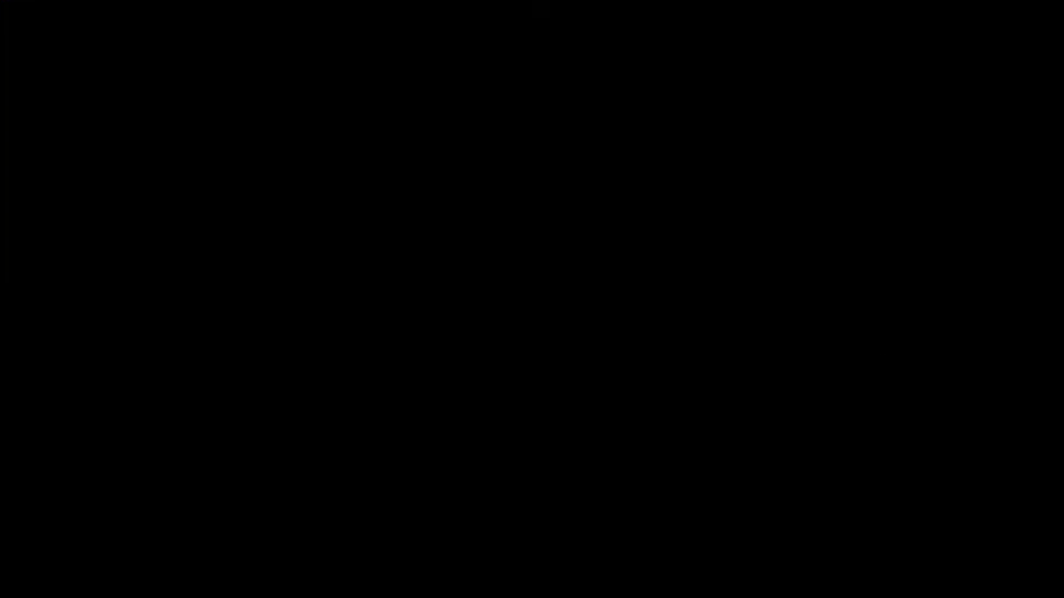